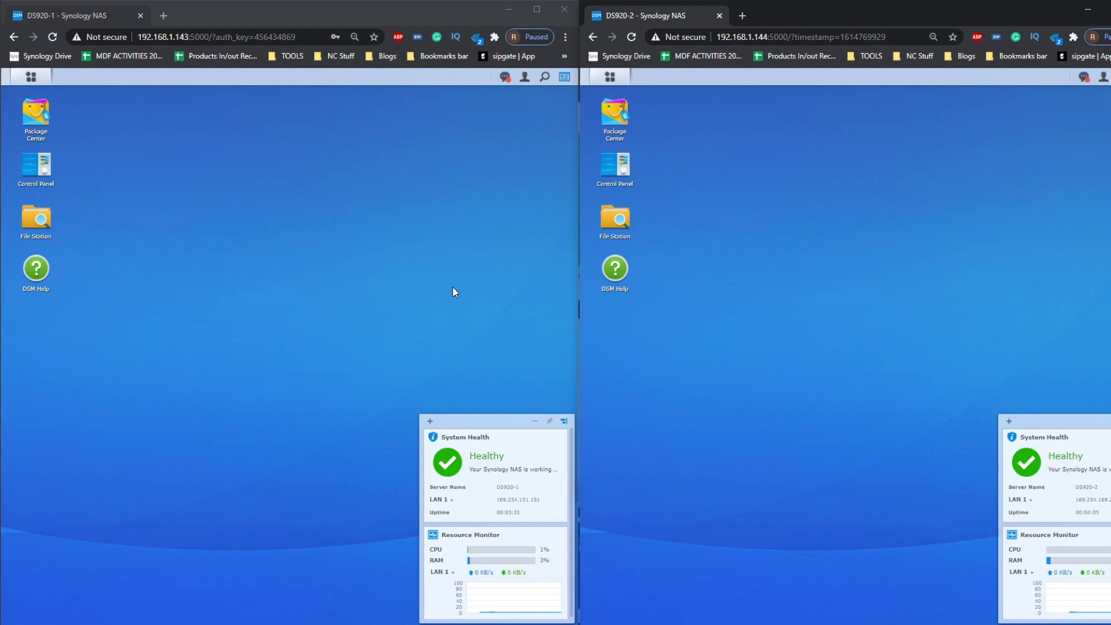
Step: Glance at Synology High Availability on DS920-1, then open its Control Panel instead
click(31, 76)
click(187, 262)
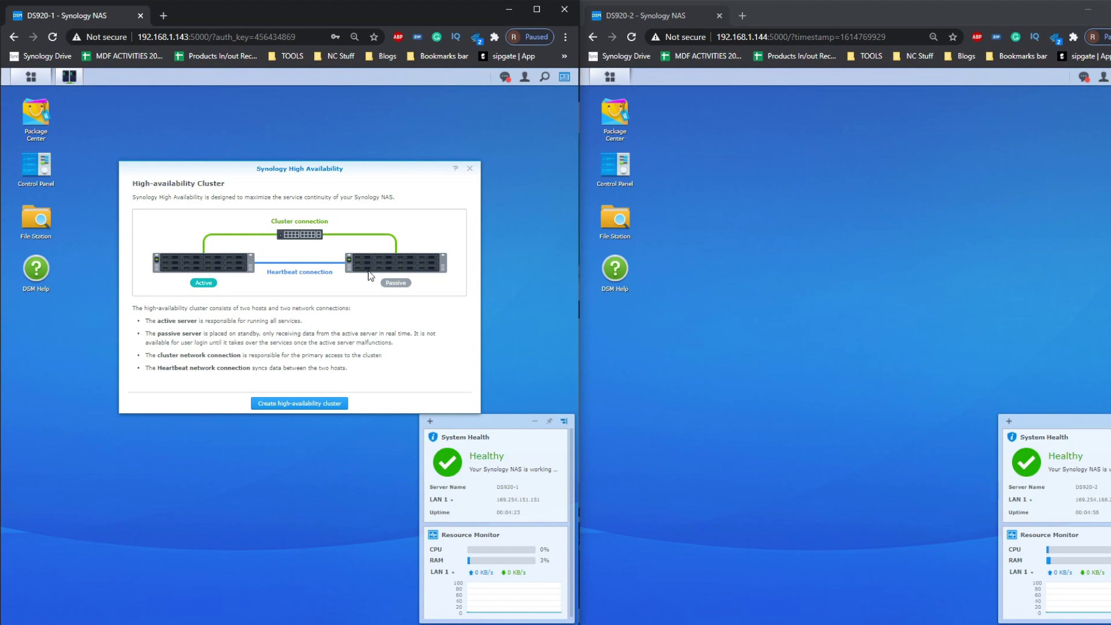
click(472, 169)
click(47, 172)
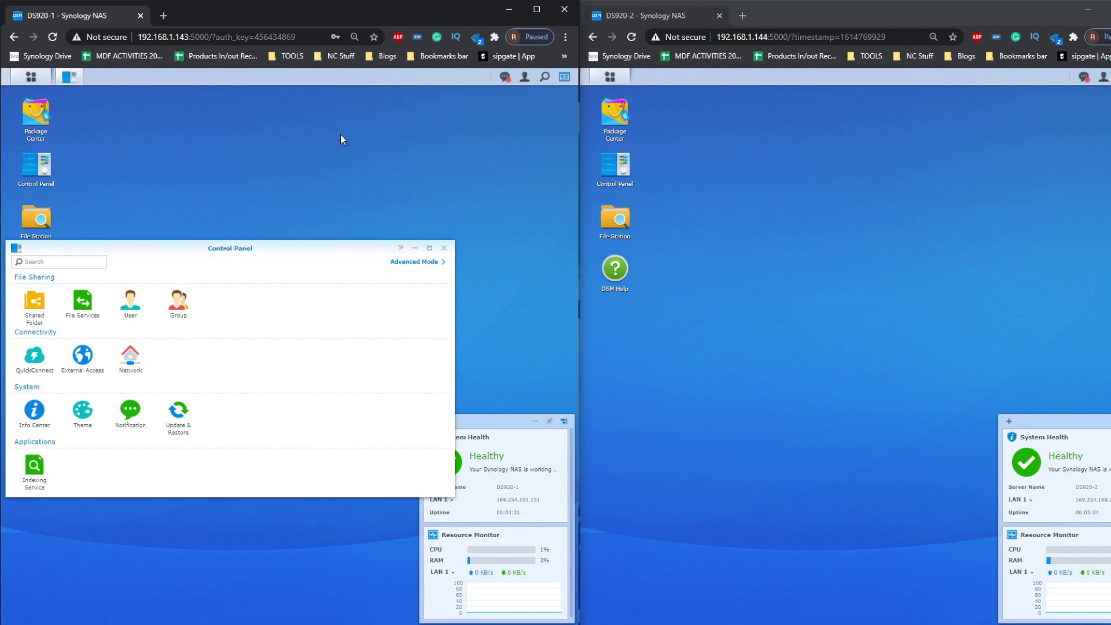
Step: Compare Info Center system details on DS920-1 and DS920-2, then minimize both Control Panels
click(36, 410)
click(606, 85)
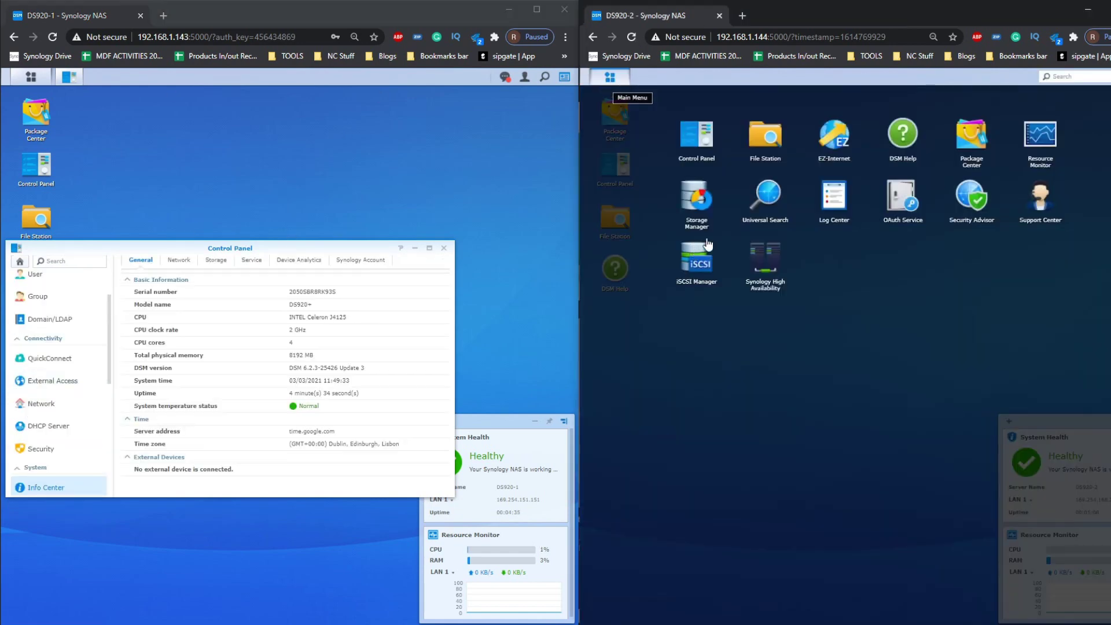
click(707, 142)
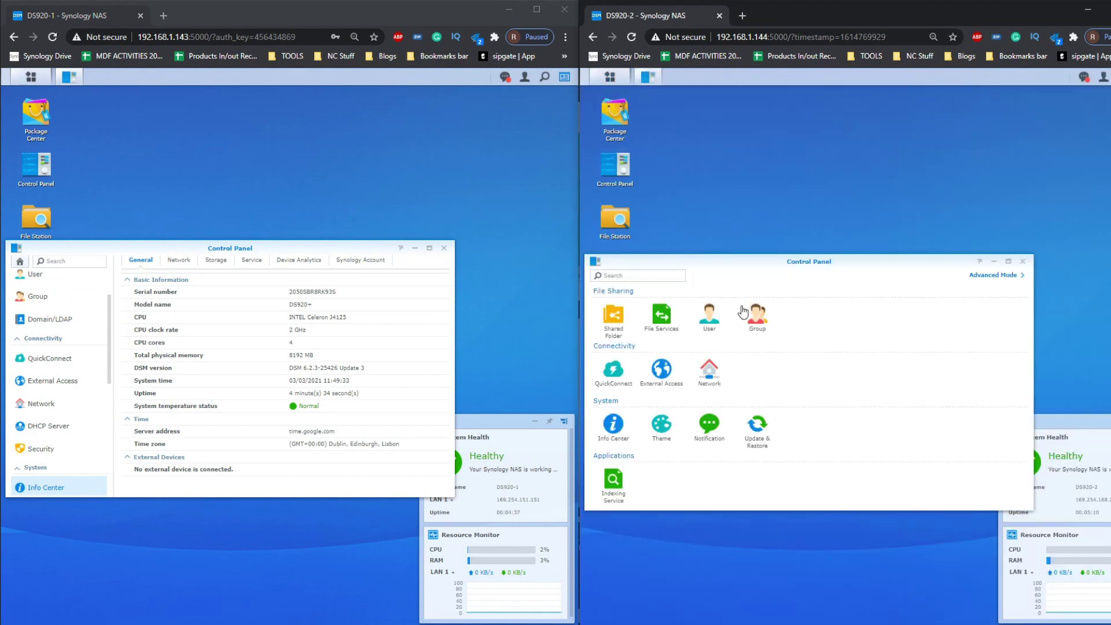
click(612, 424)
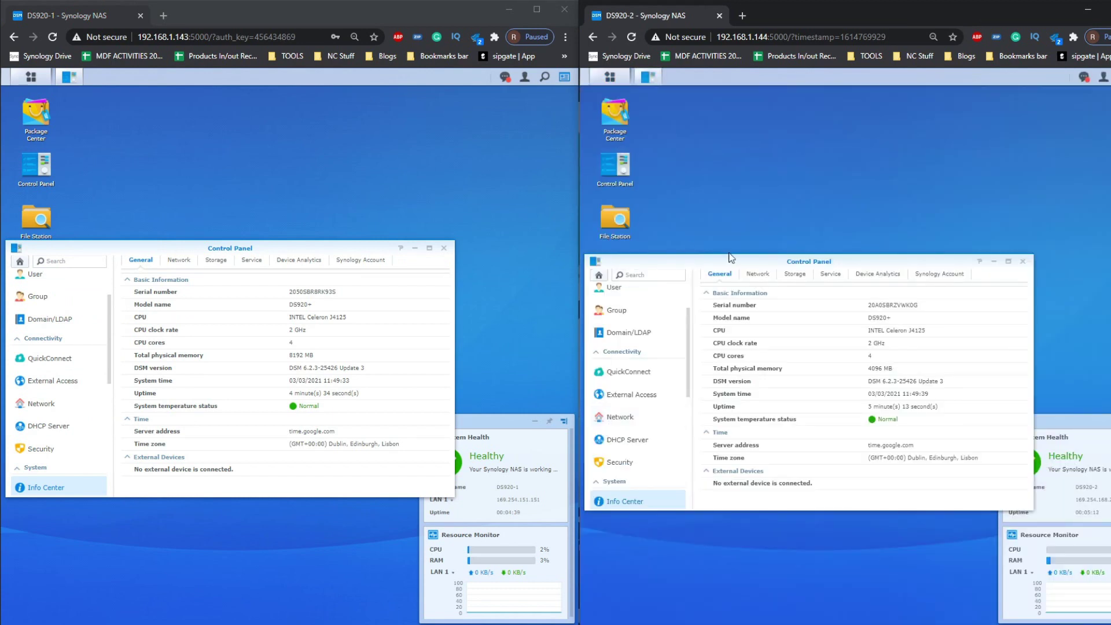
drag(736, 261, 771, 225)
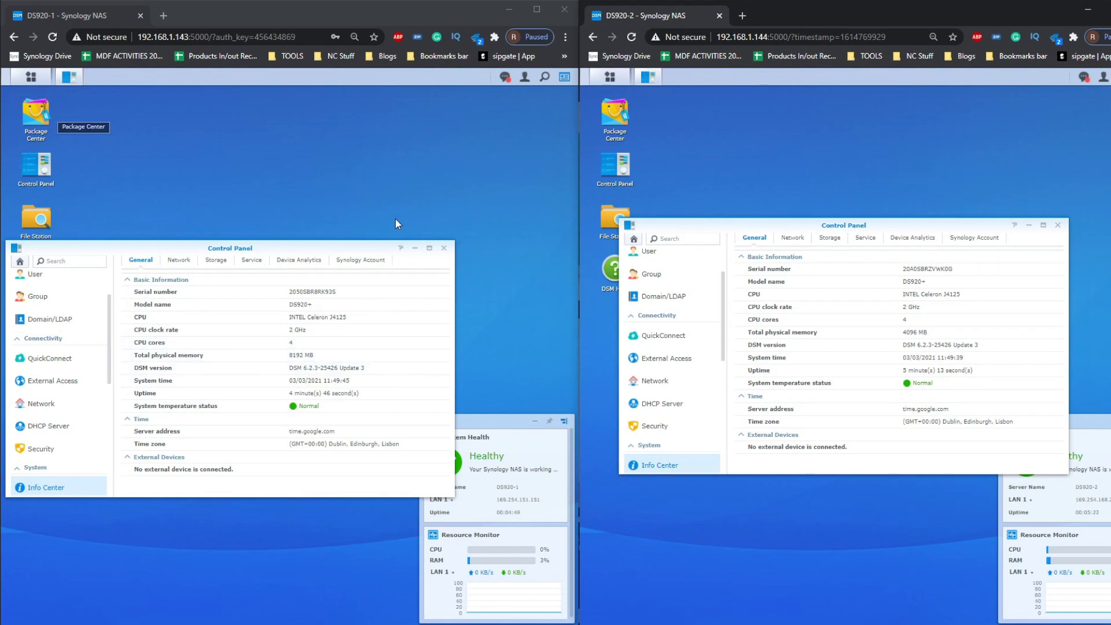
click(414, 247)
click(1043, 226)
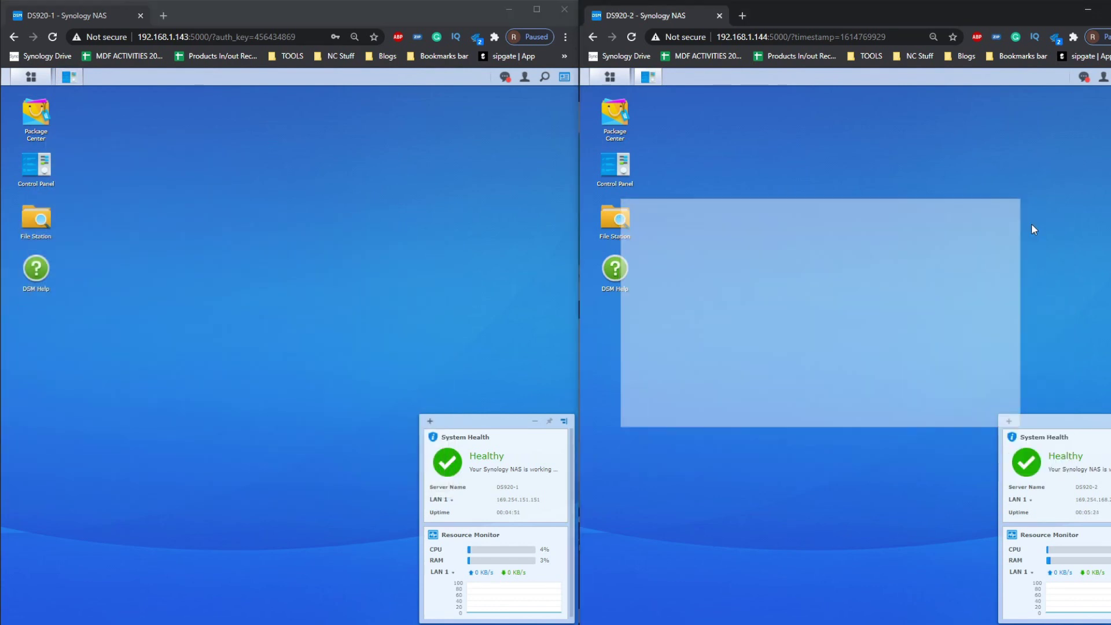
click(31, 81)
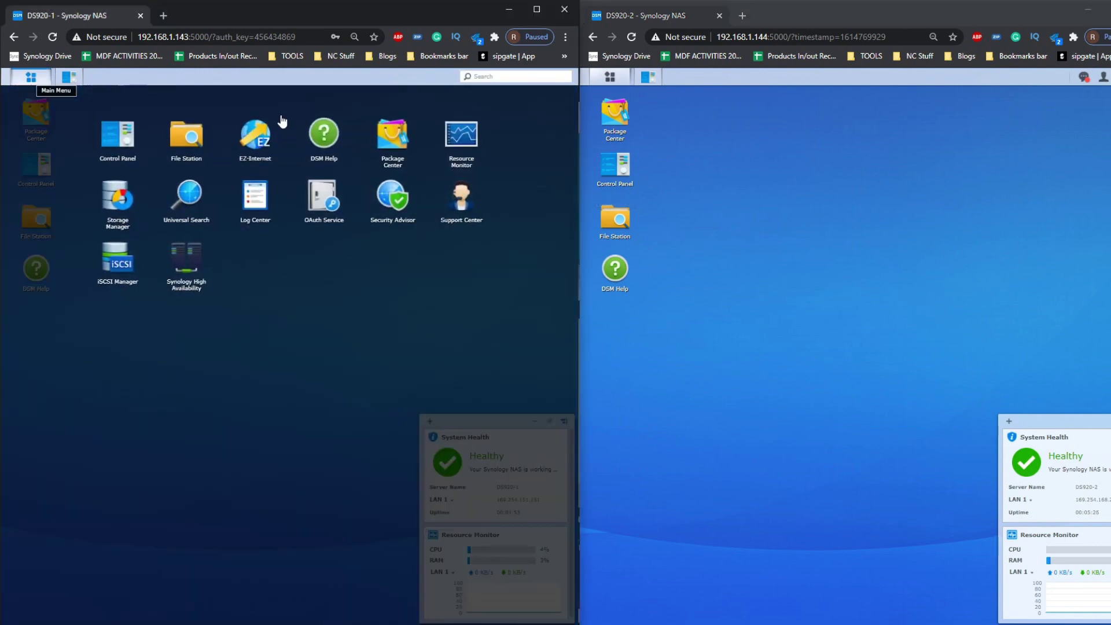
click(117, 203)
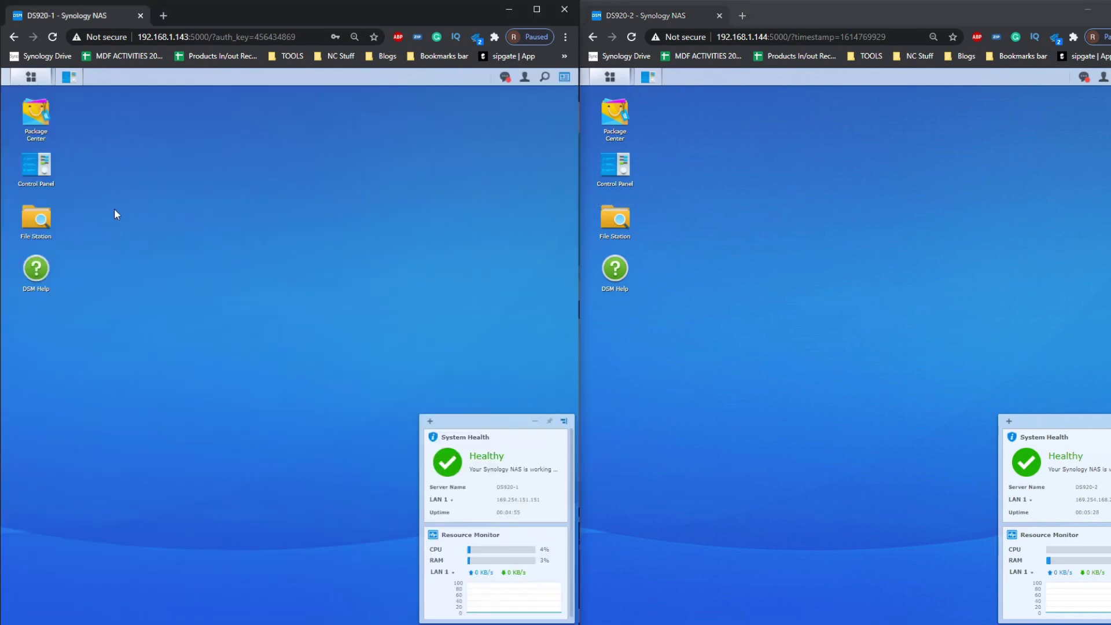
click(610, 76)
click(704, 211)
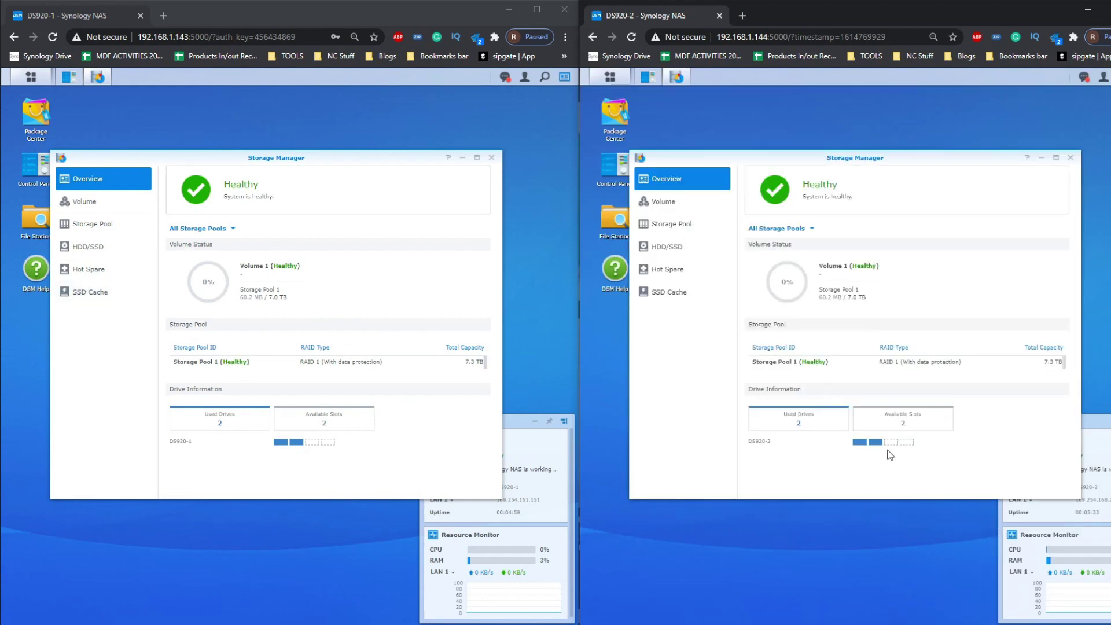
mouse_move(872, 445)
click(91, 230)
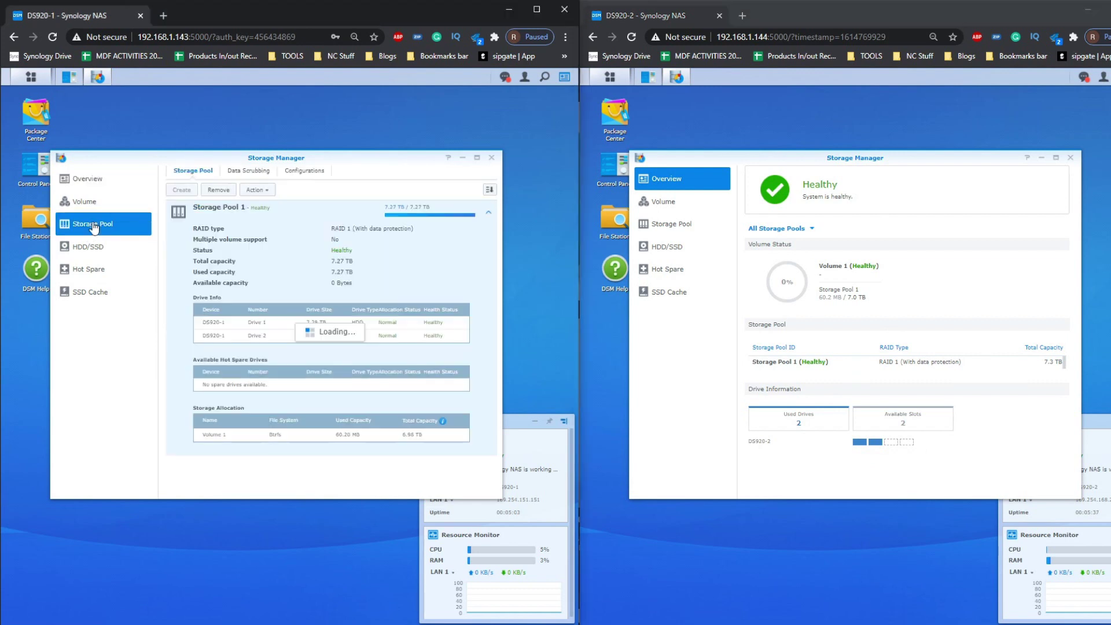
click(668, 231)
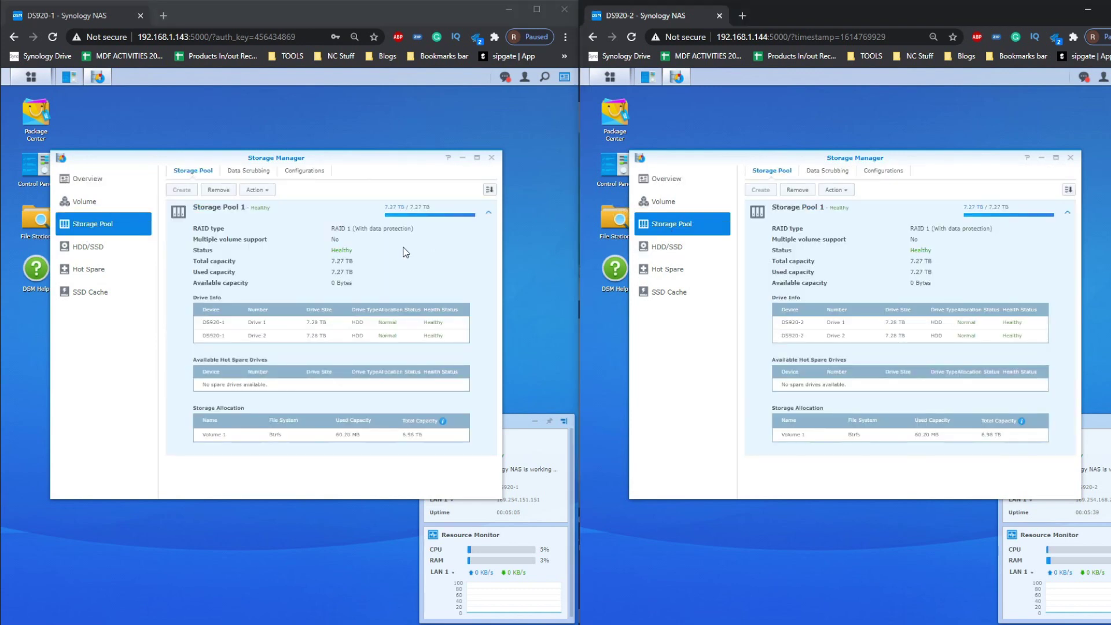
click(92, 201)
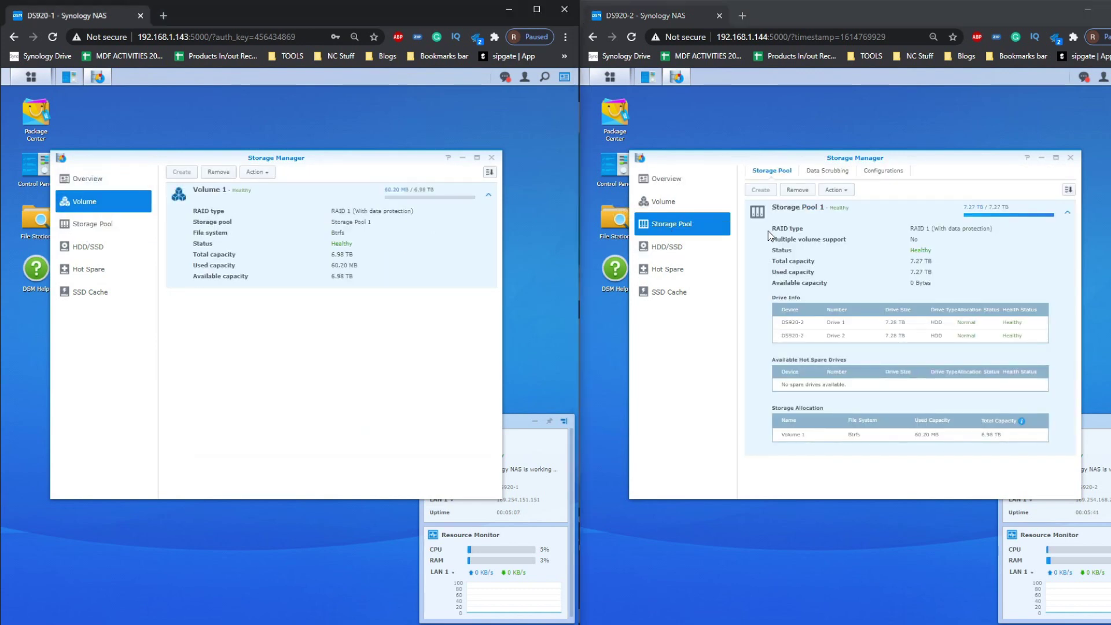
click(690, 205)
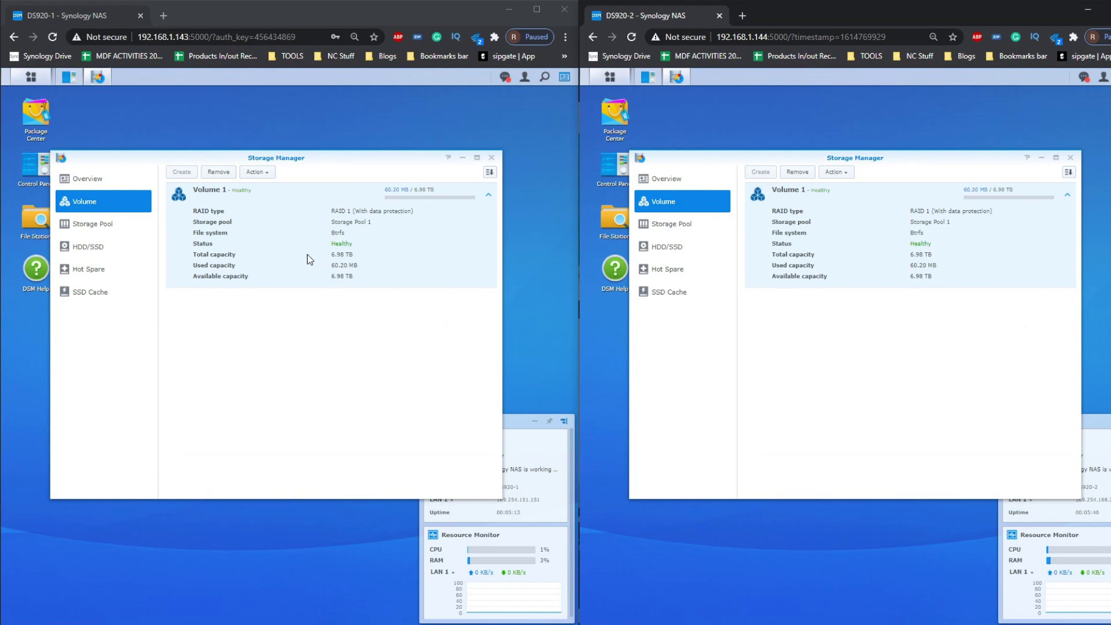
click(492, 158)
click(1070, 157)
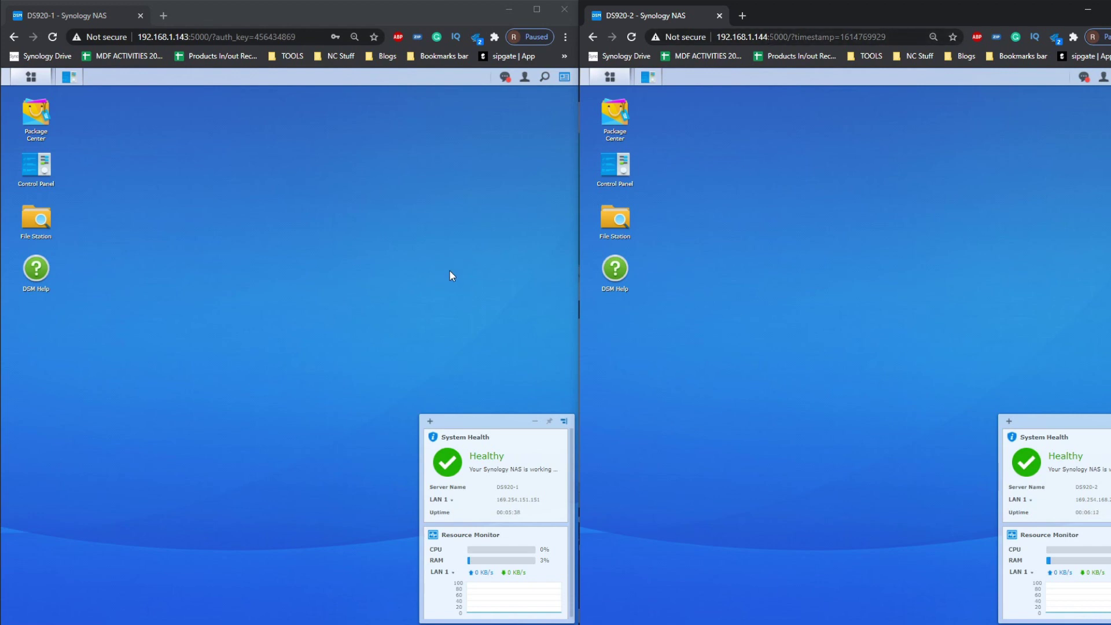
Step: Launch Synology High Availability from the Main Menu on both DS920-1 and DS920-2
click(24, 81)
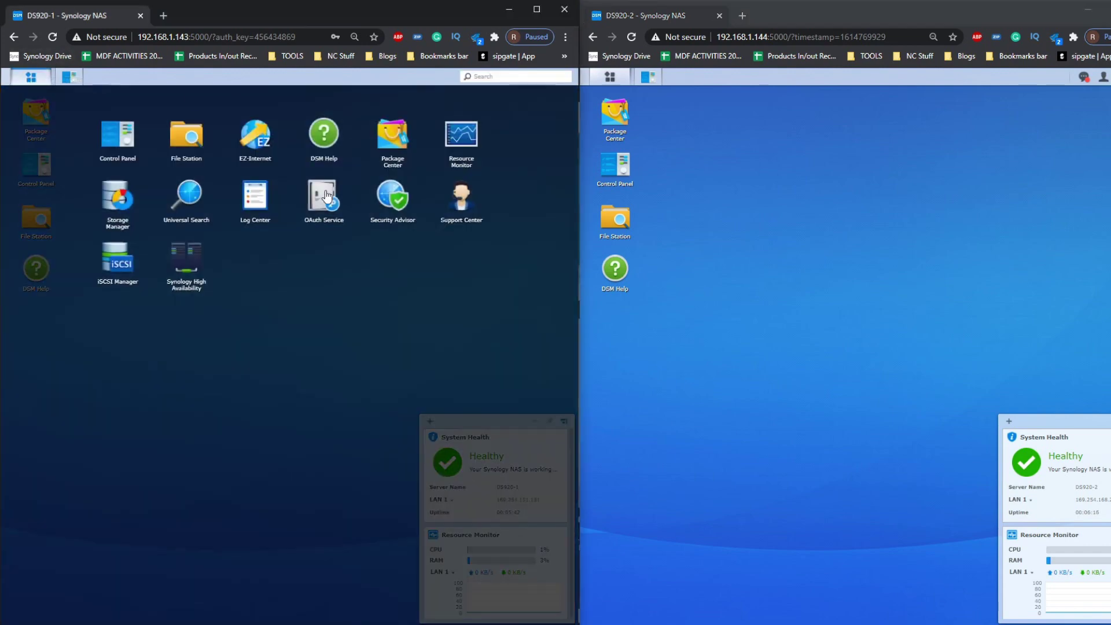
click(188, 254)
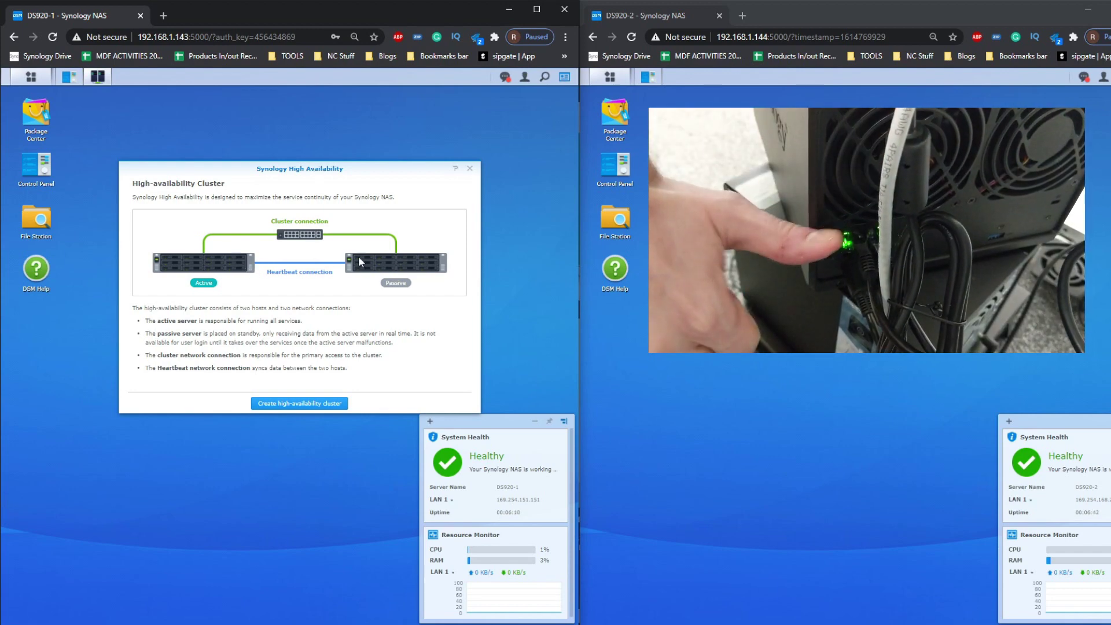
click(610, 76)
click(766, 272)
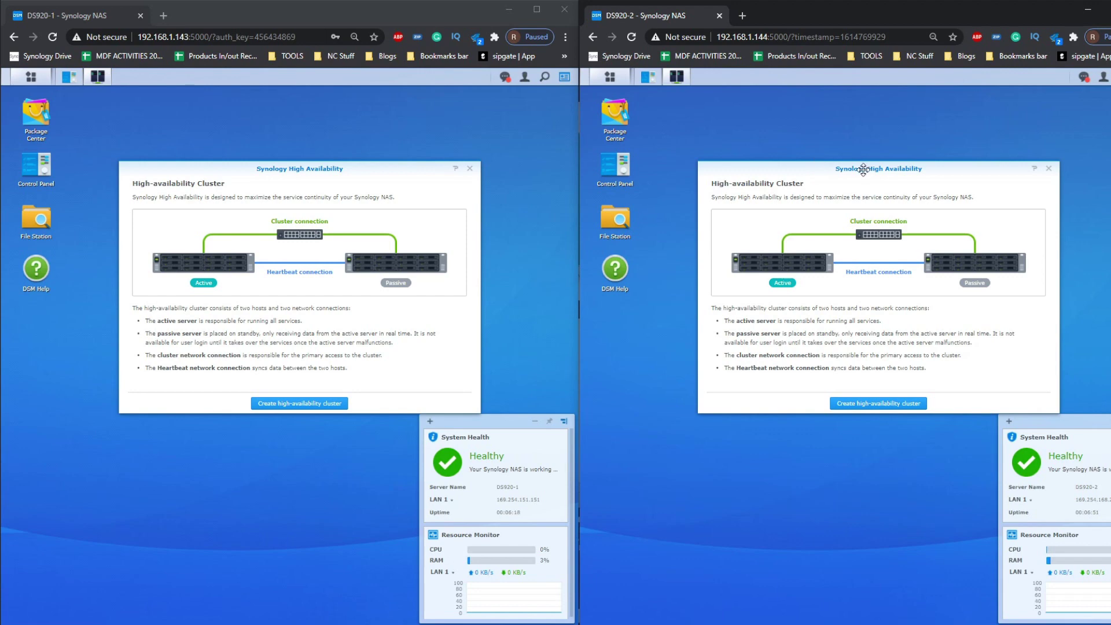
click(614, 112)
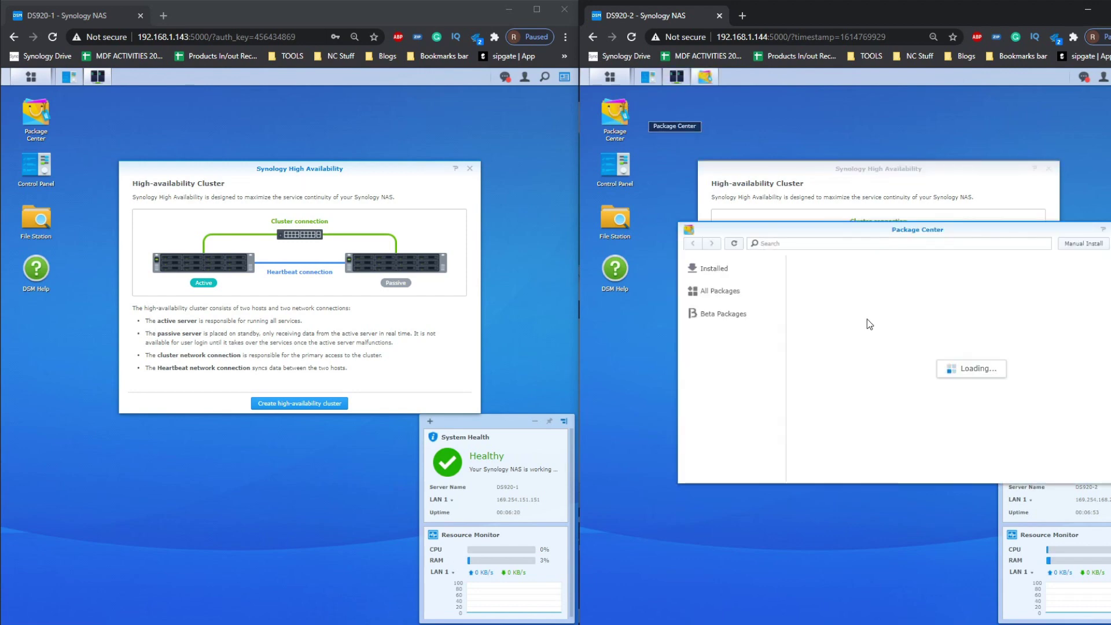
scroll(867, 324, down, 20)
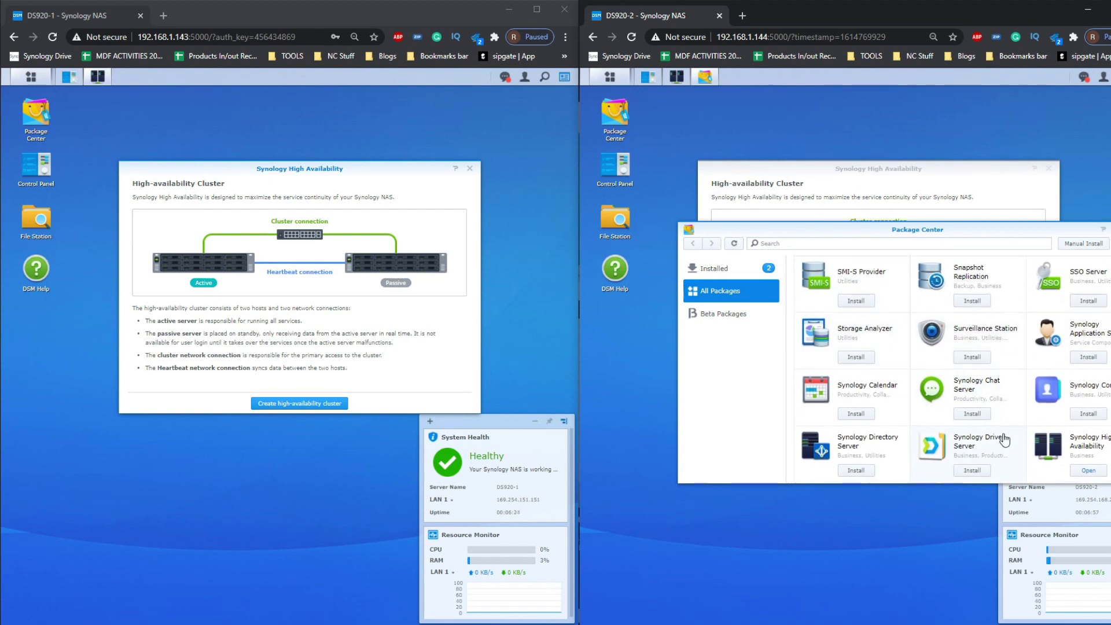
scroll(1018, 417, down, 2)
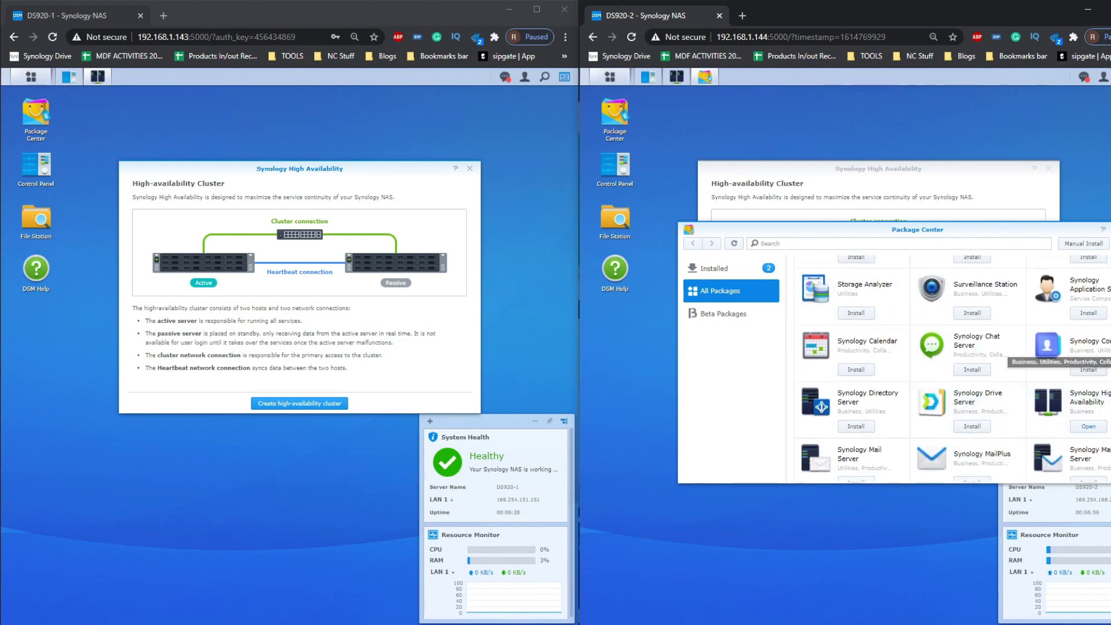
click(1088, 425)
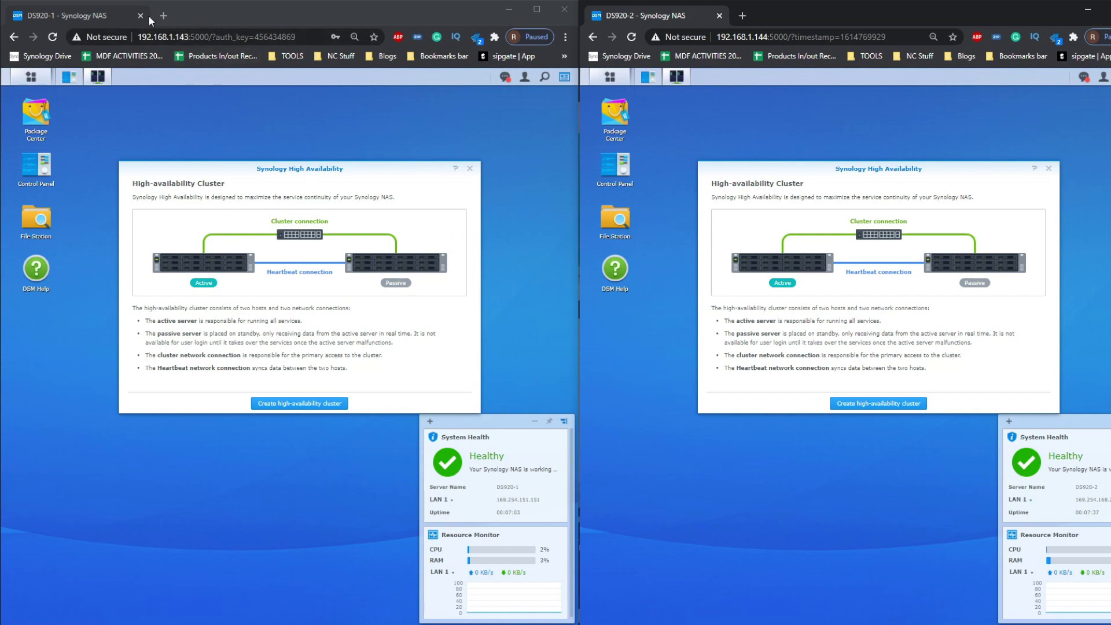
Step: Start cluster creation and advance past the checklist and recommended network pages to interface setup
click(322, 404)
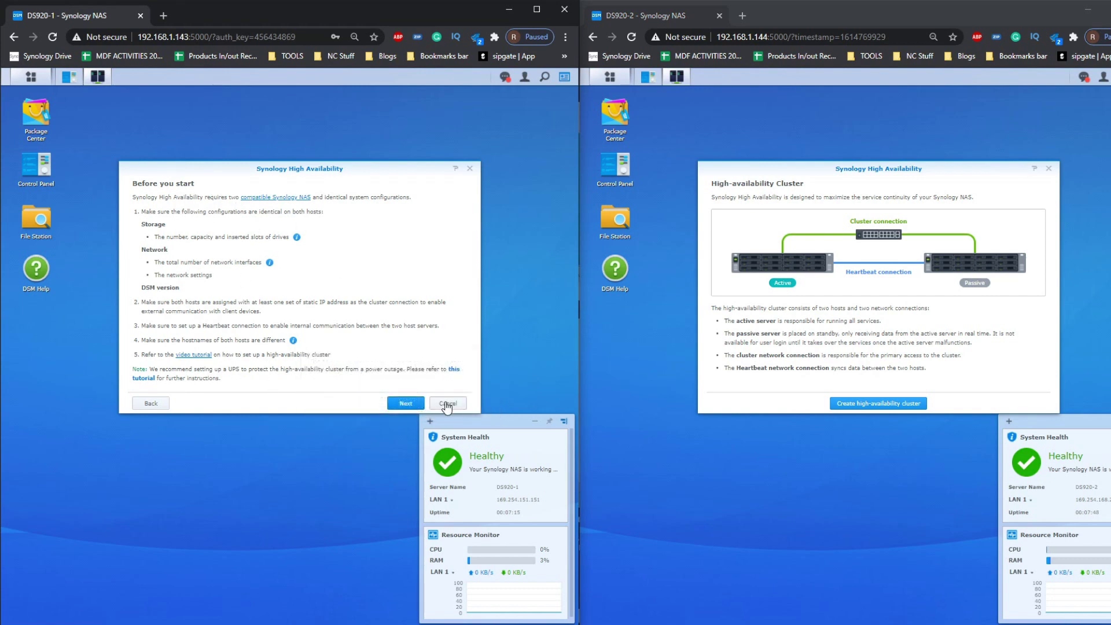
click(406, 403)
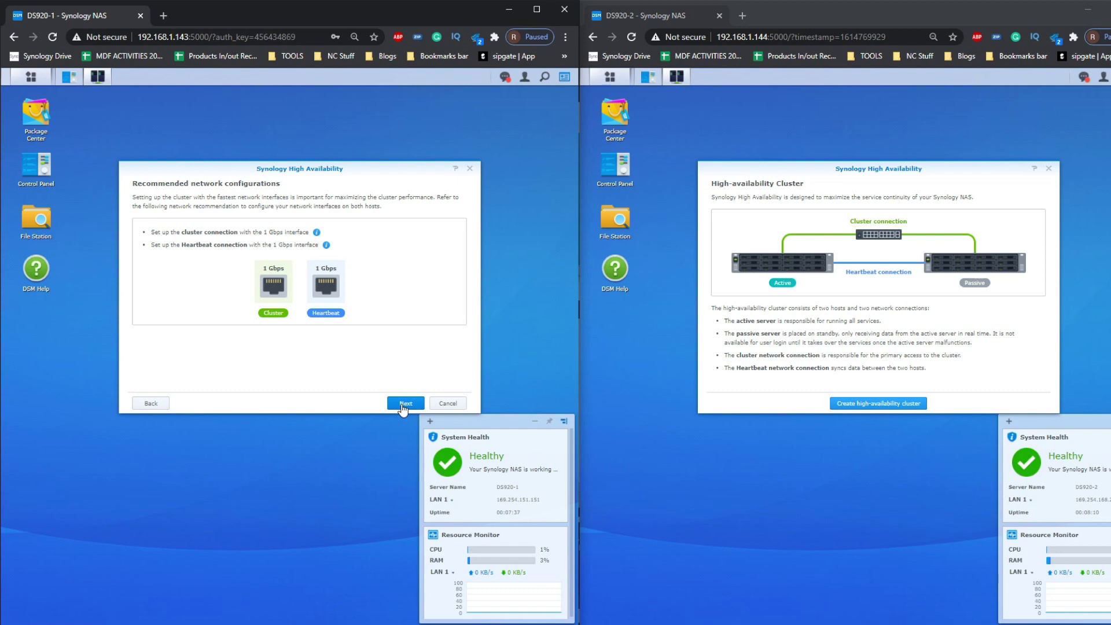
click(405, 405)
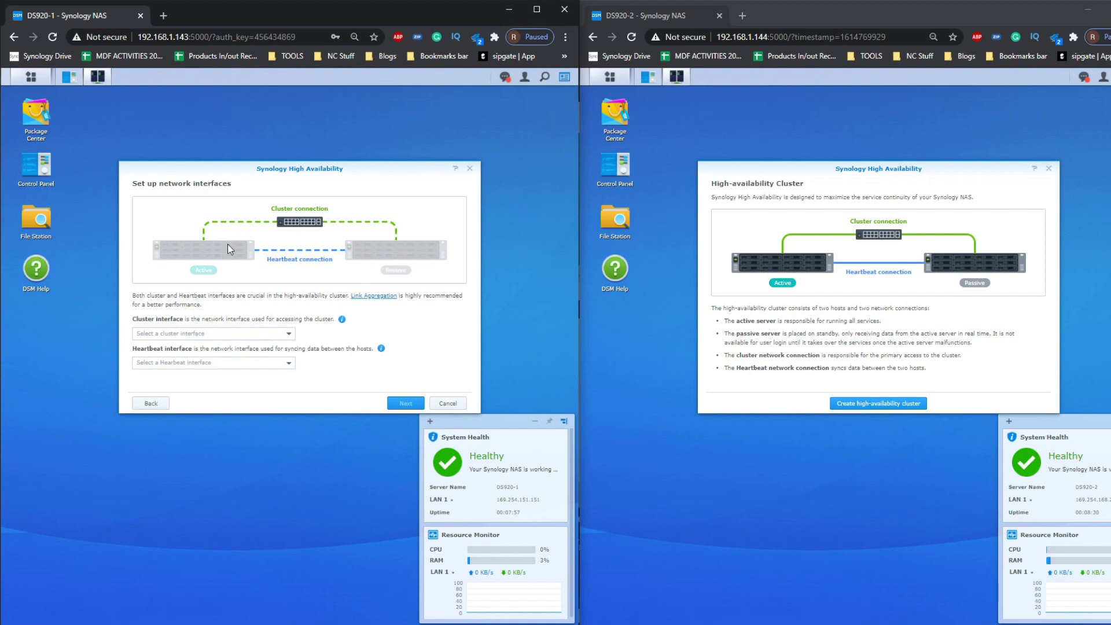
click(160, 335)
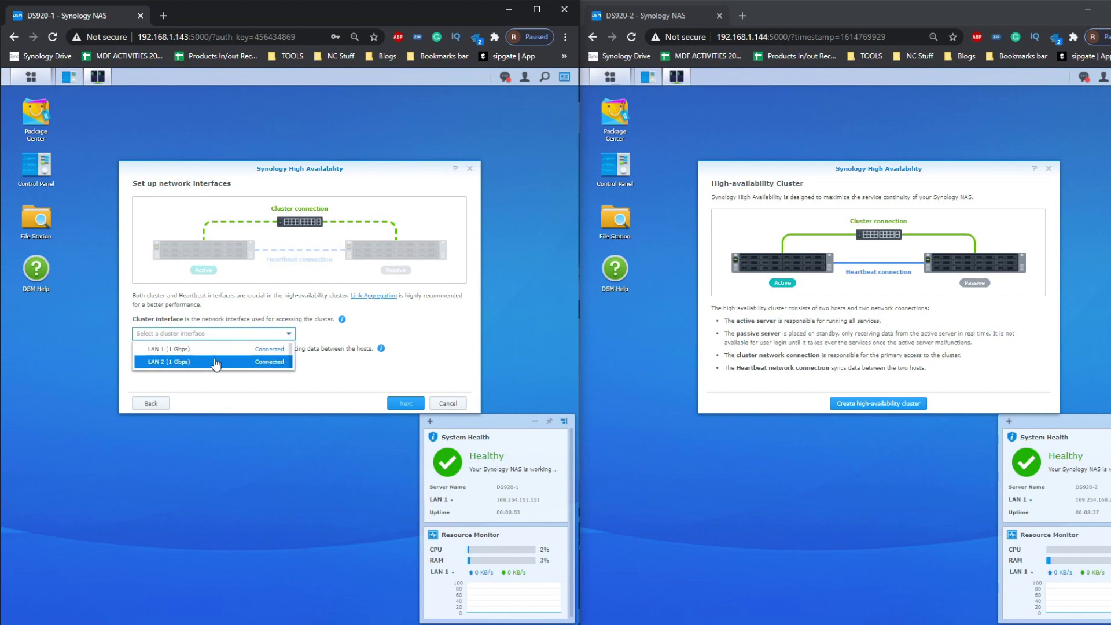
Step: Check LAN 1 and LAN 2 address details in Control Panel's Network Interface list, then minimize it
click(36, 166)
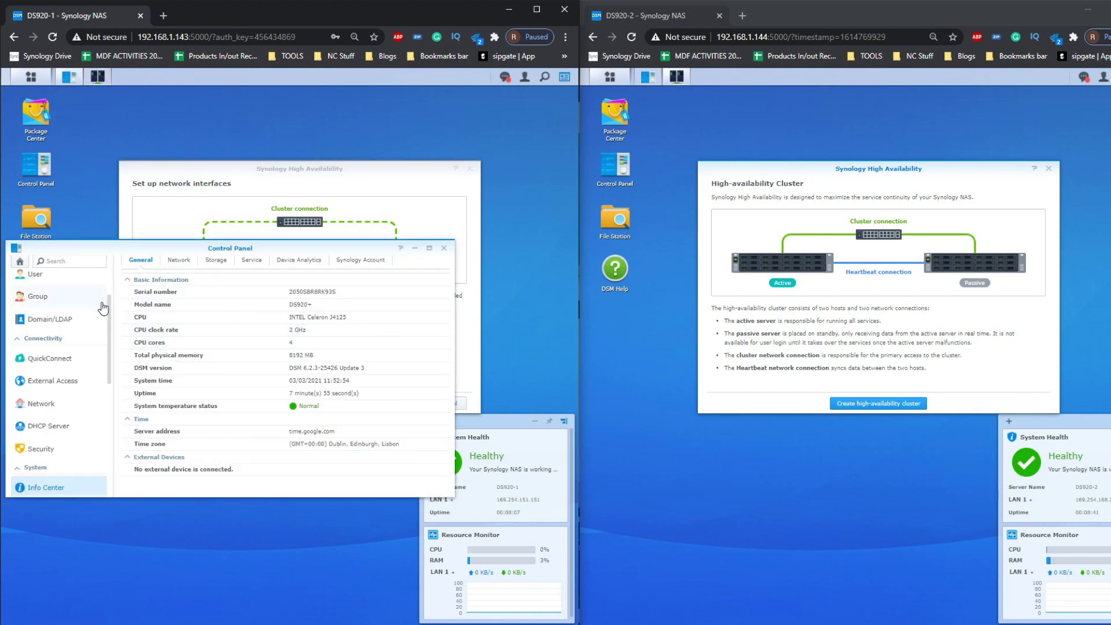
click(49, 405)
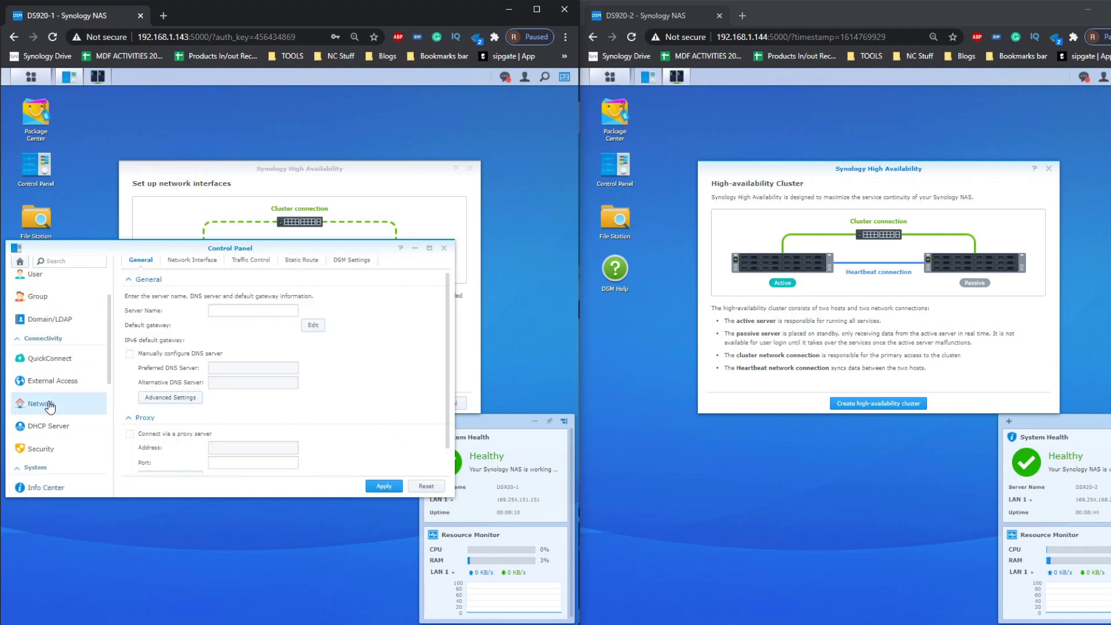
click(192, 262)
drag(205, 248, 297, 210)
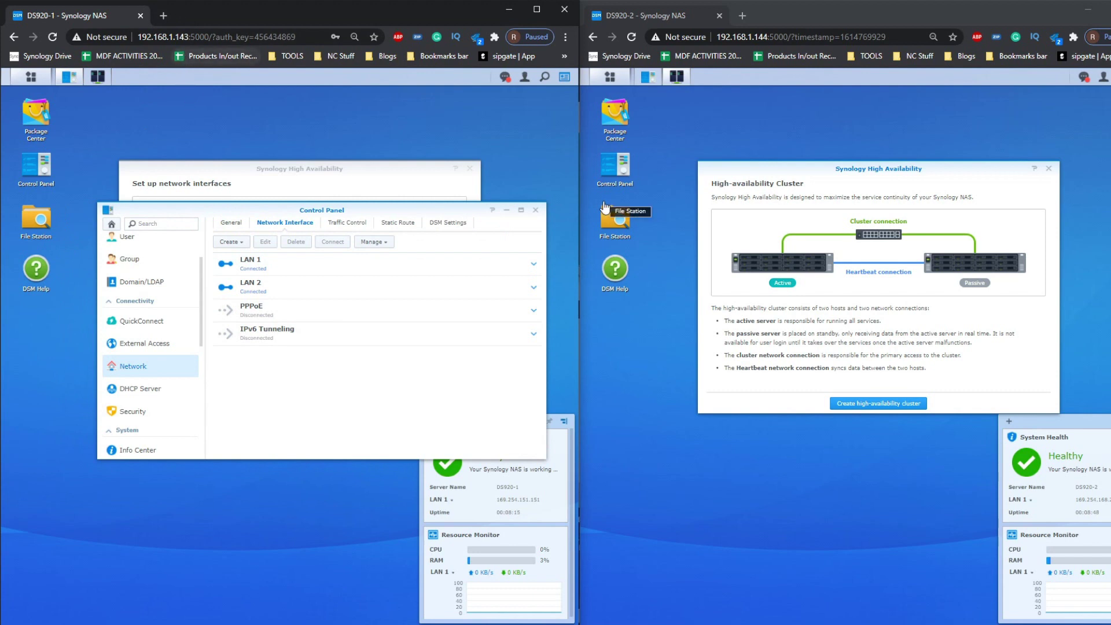
click(533, 265)
click(533, 350)
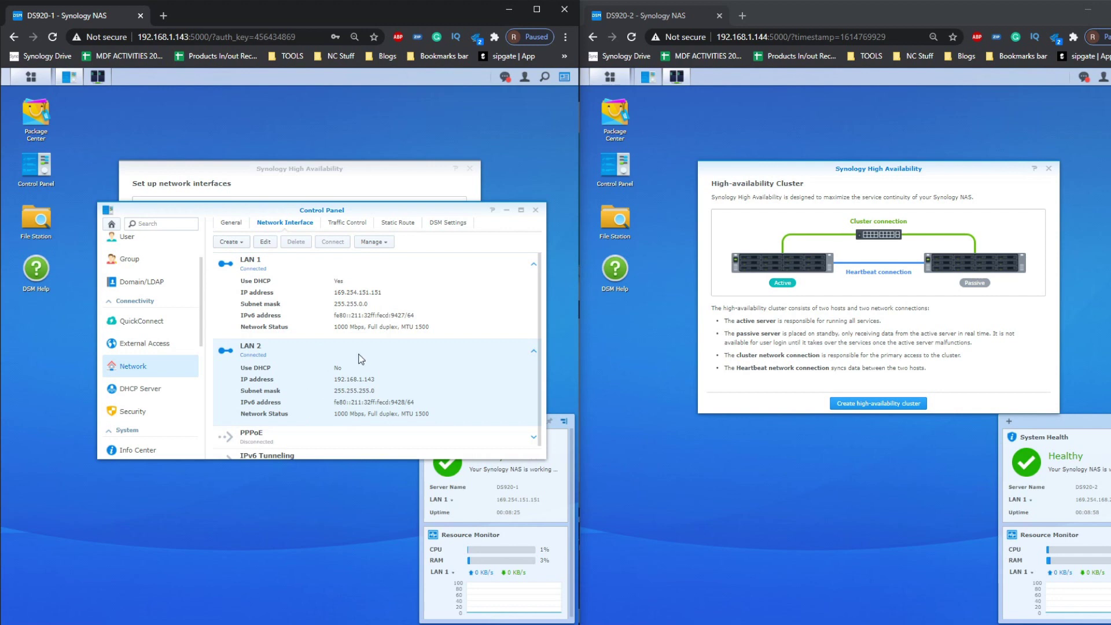
click(507, 210)
Step: Use LAN 2 as the cluster interface with LAN 1 as heartbeat, and continue
click(179, 335)
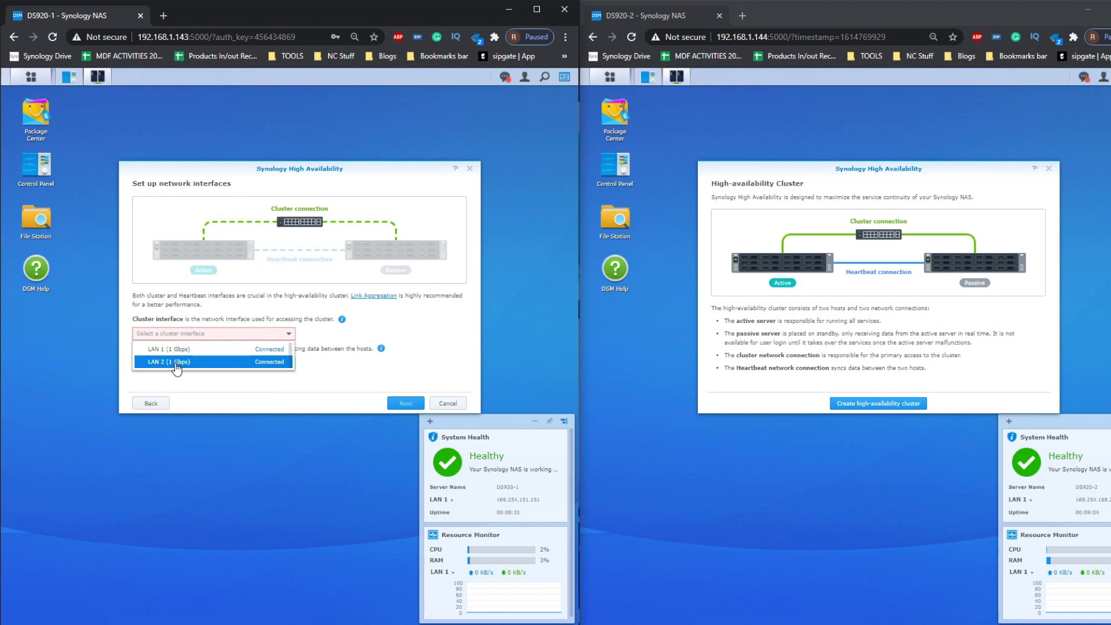
click(177, 365)
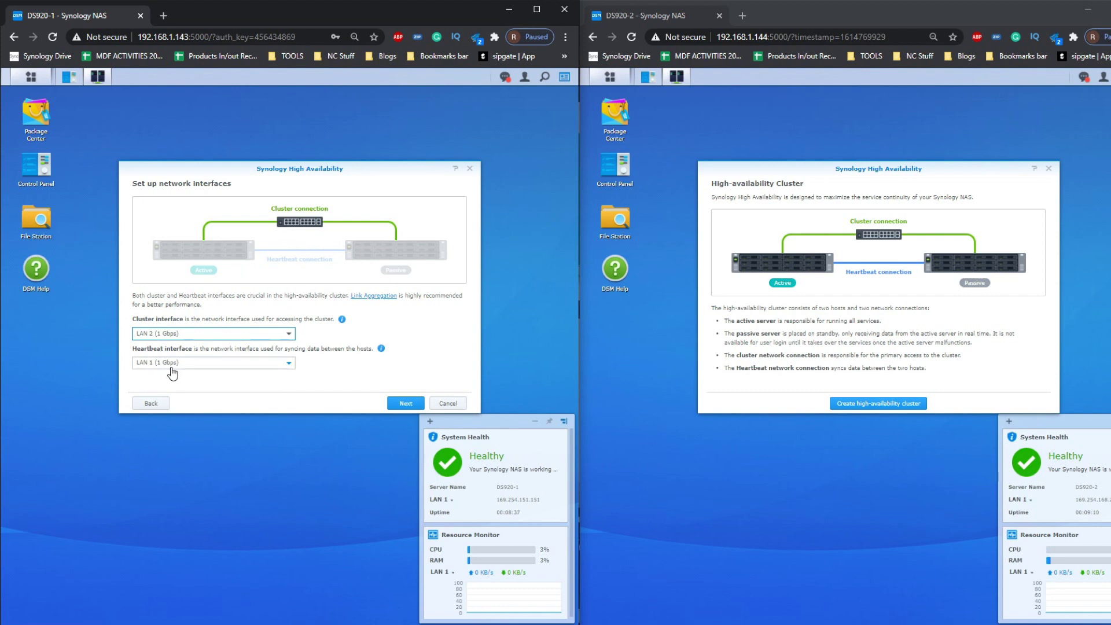
click(405, 403)
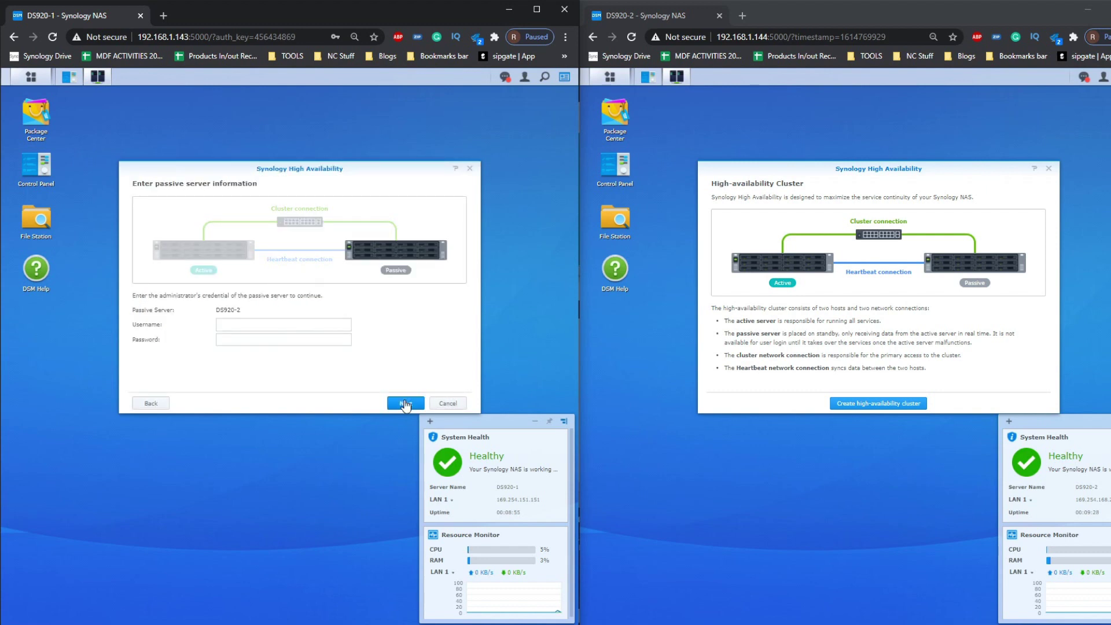
Step: Enter and submit DS920-2's administrator username and password
click(303, 319)
text(admin)
key(Tab)
text(***)
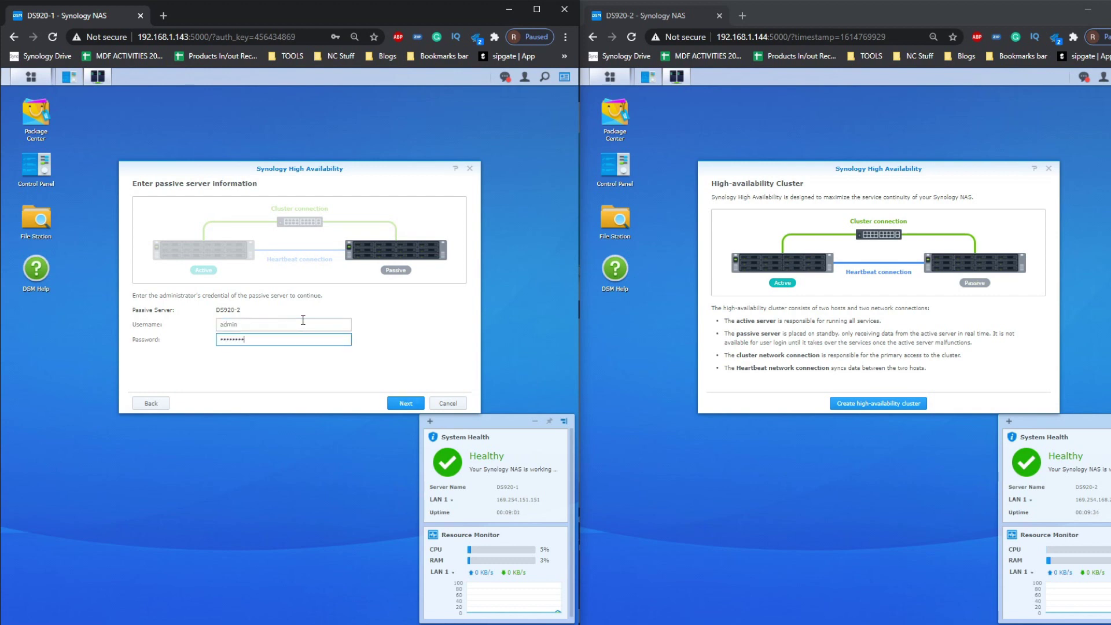
click(249, 321)
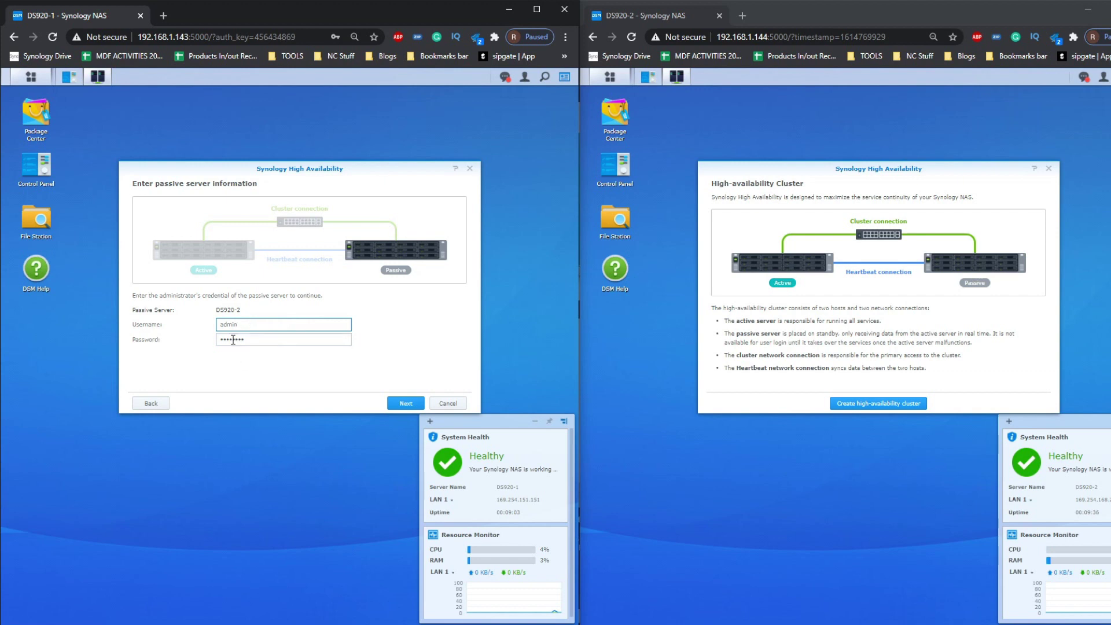
click(393, 409)
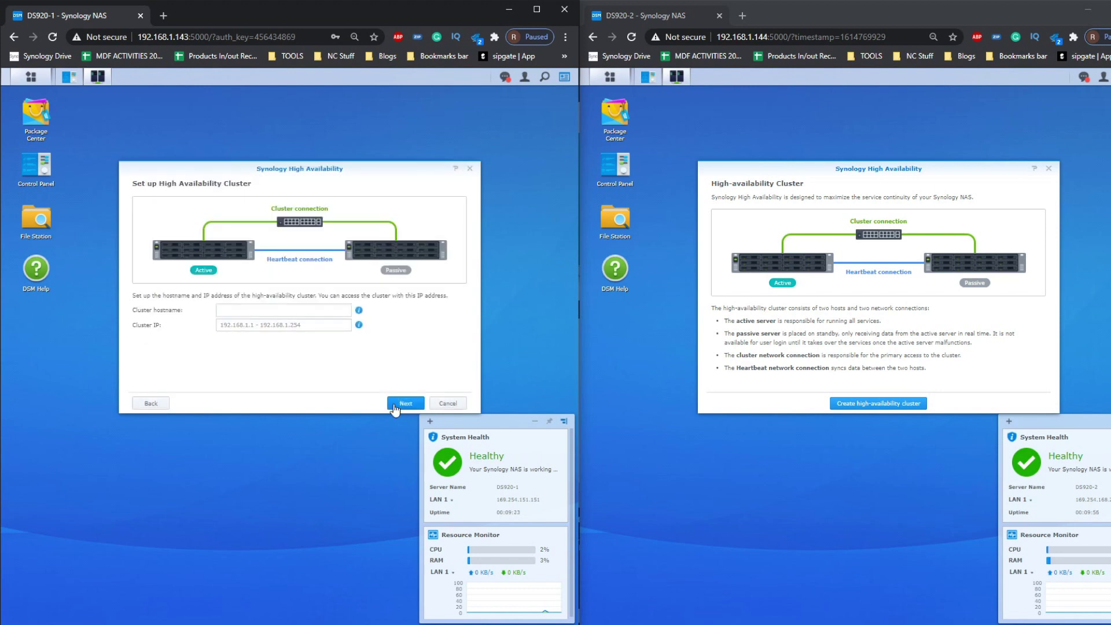
Step: Enter cluster hostname SYNOLOGYCLUSTER and cluster IP 192.168.1.120, checking the IP guidance tooltip
click(282, 311)
text(SYN)
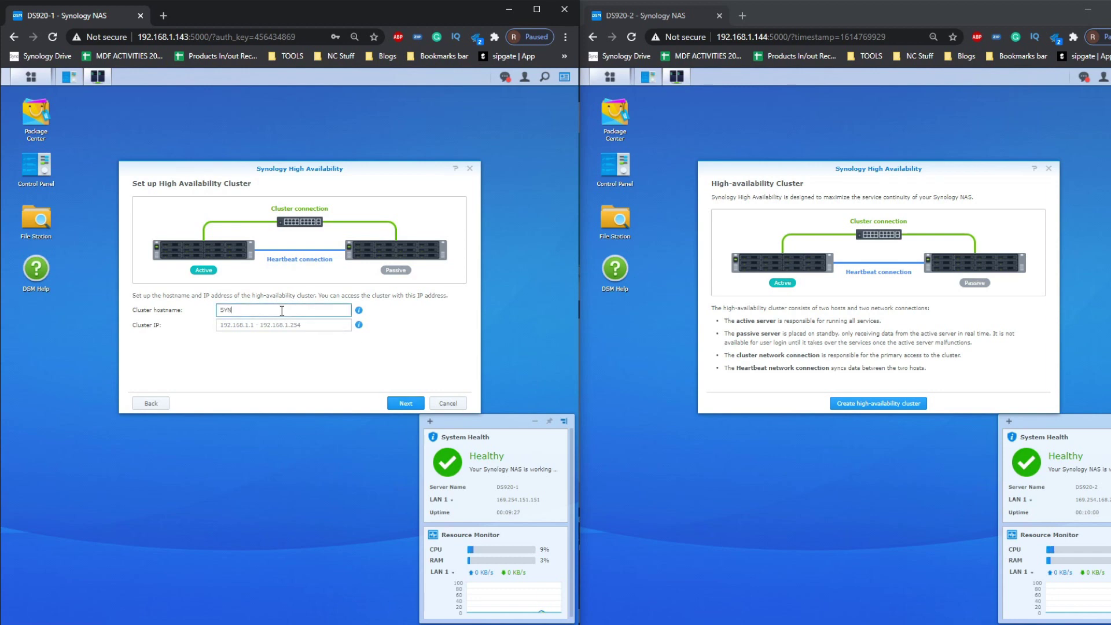
text(OLOGY-CLUST)
key(BackSpace)
key(BackSpace)
key(BackSpace)
key(BackSpace)
text(TER)
click(283, 321)
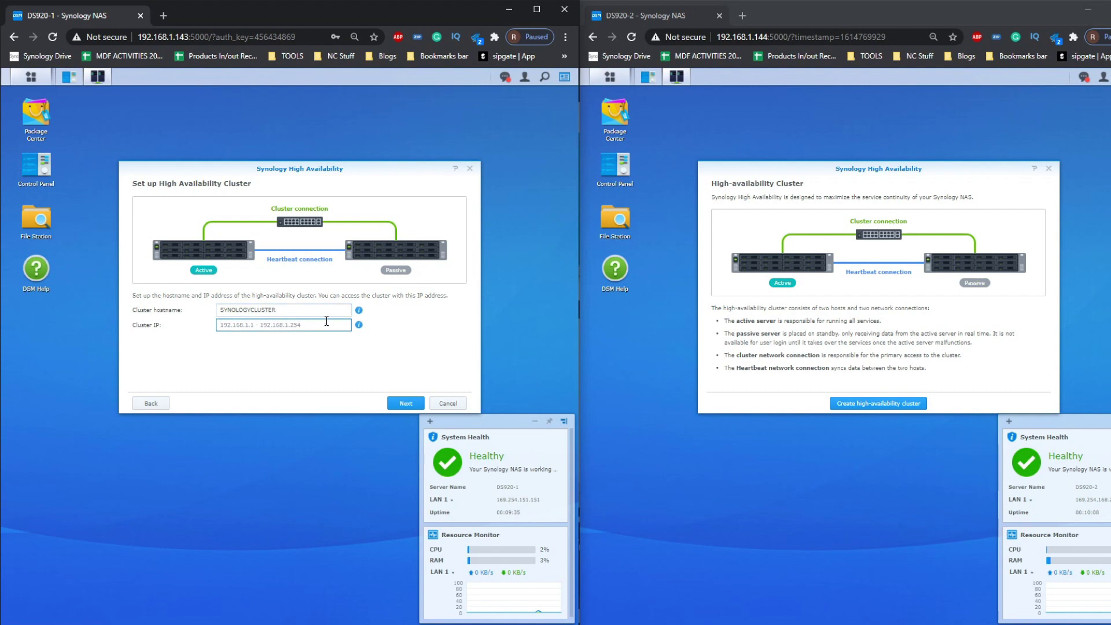
click(358, 325)
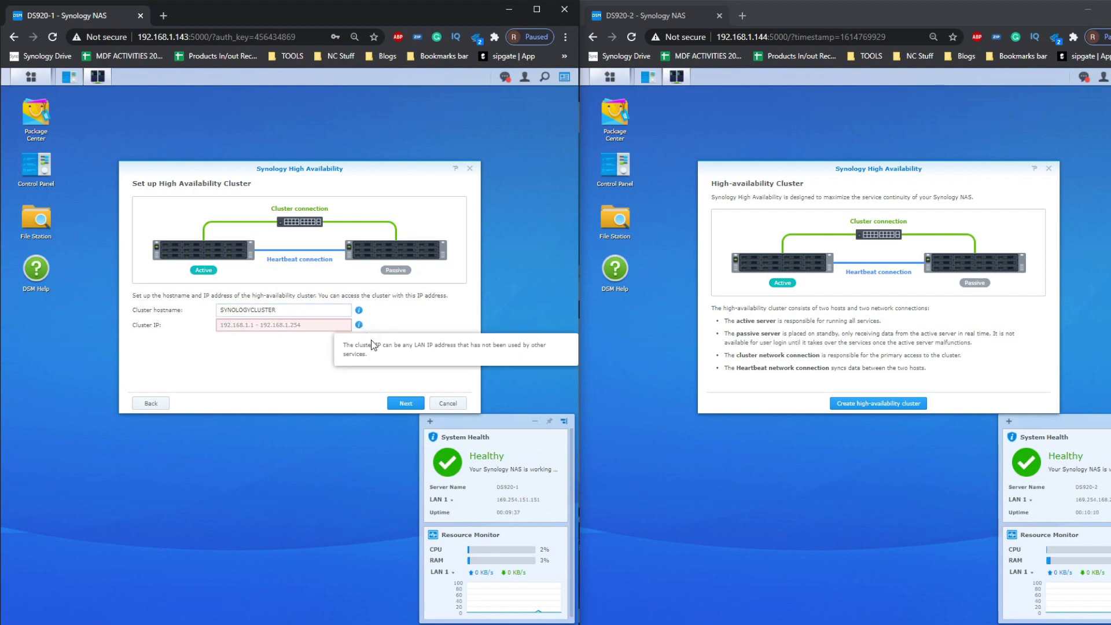
mouse_move(359, 327)
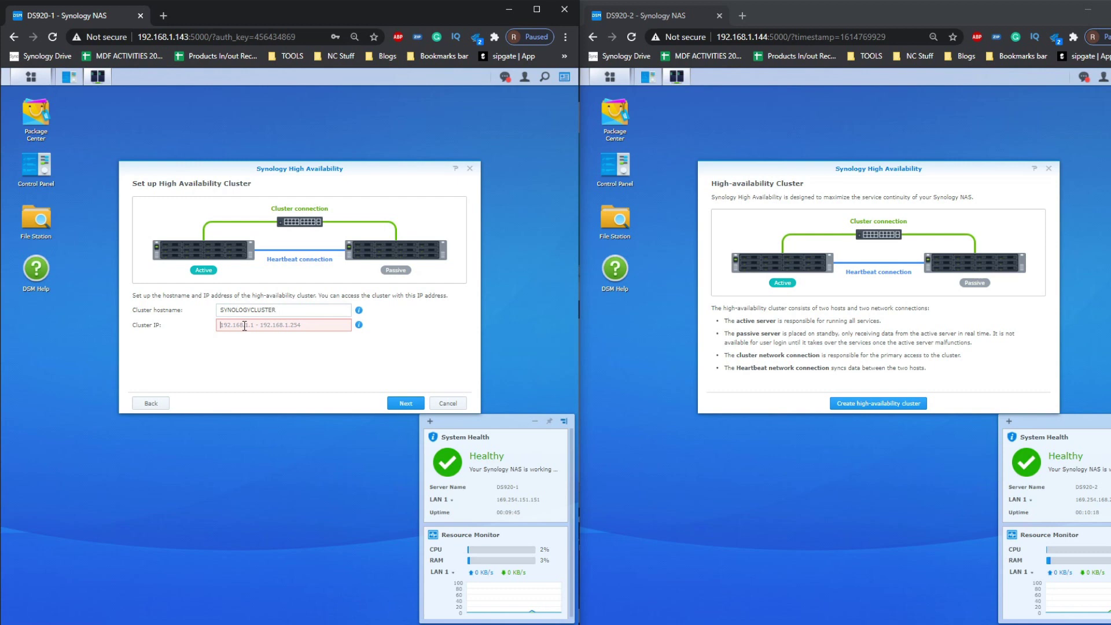
text(192.16)
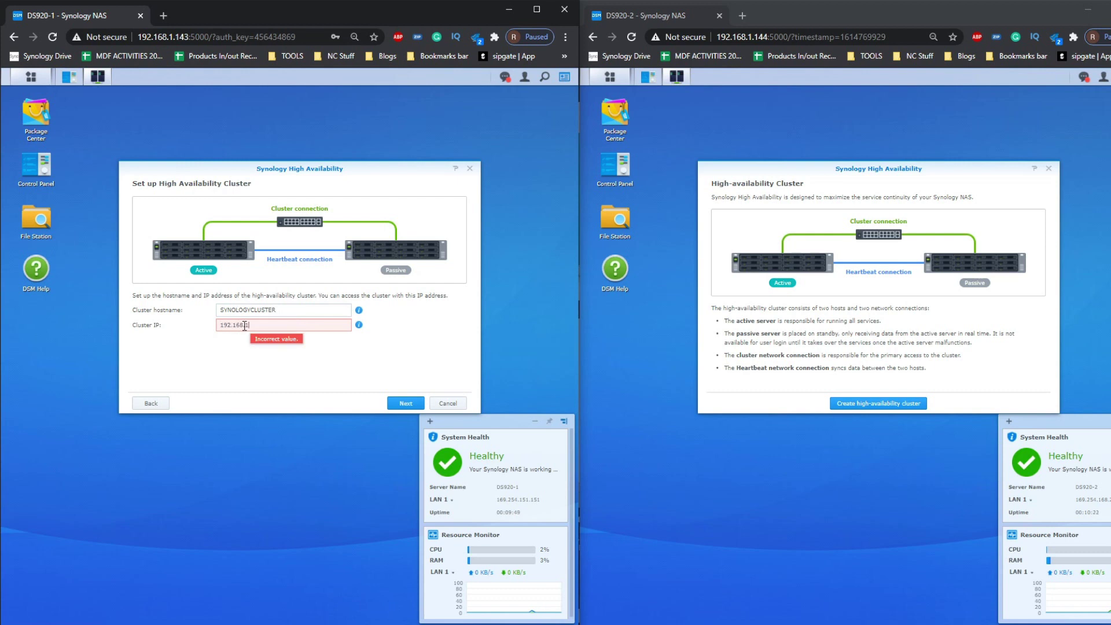
text(8.1.120)
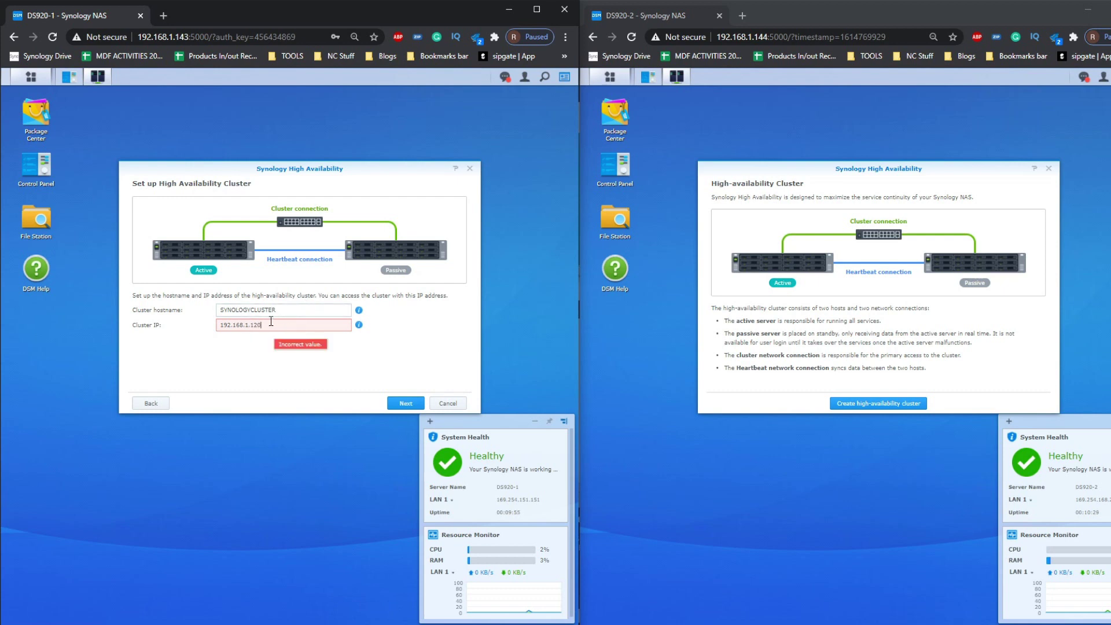
click(271, 338)
click(273, 324)
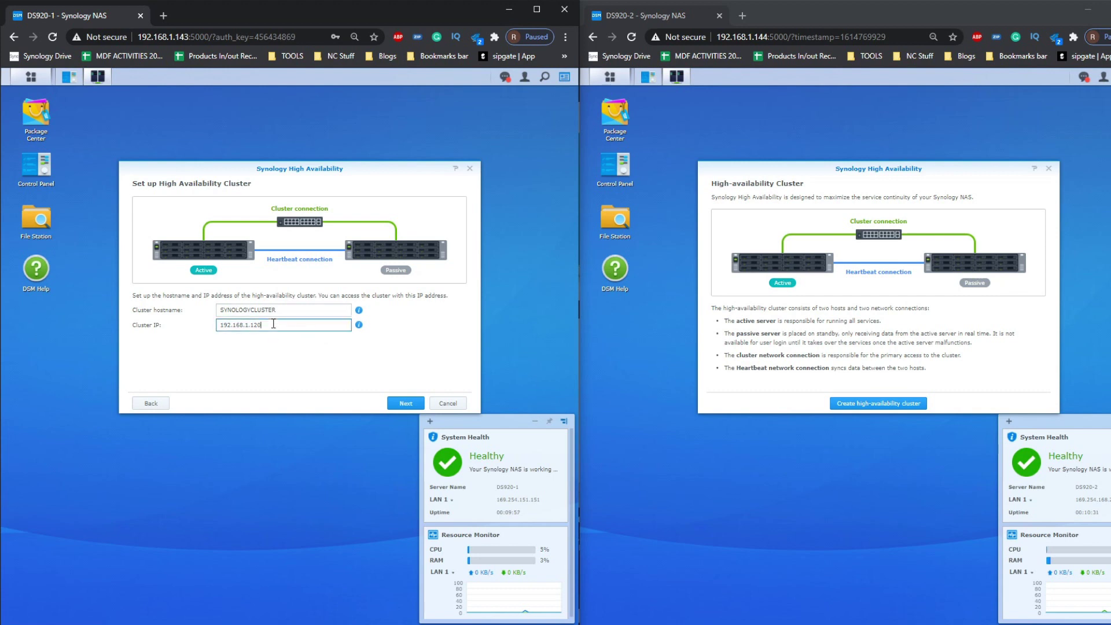
click(321, 312)
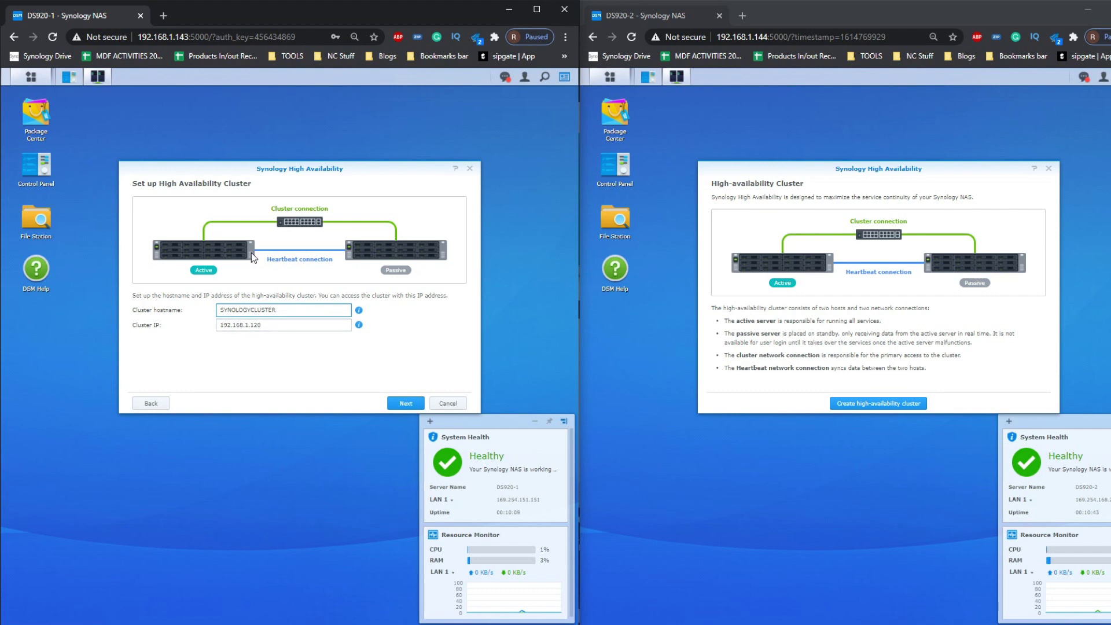
Step: Restore DS920-1's network details and expand LAN 2 in DS920-2's Network Interface list
click(40, 170)
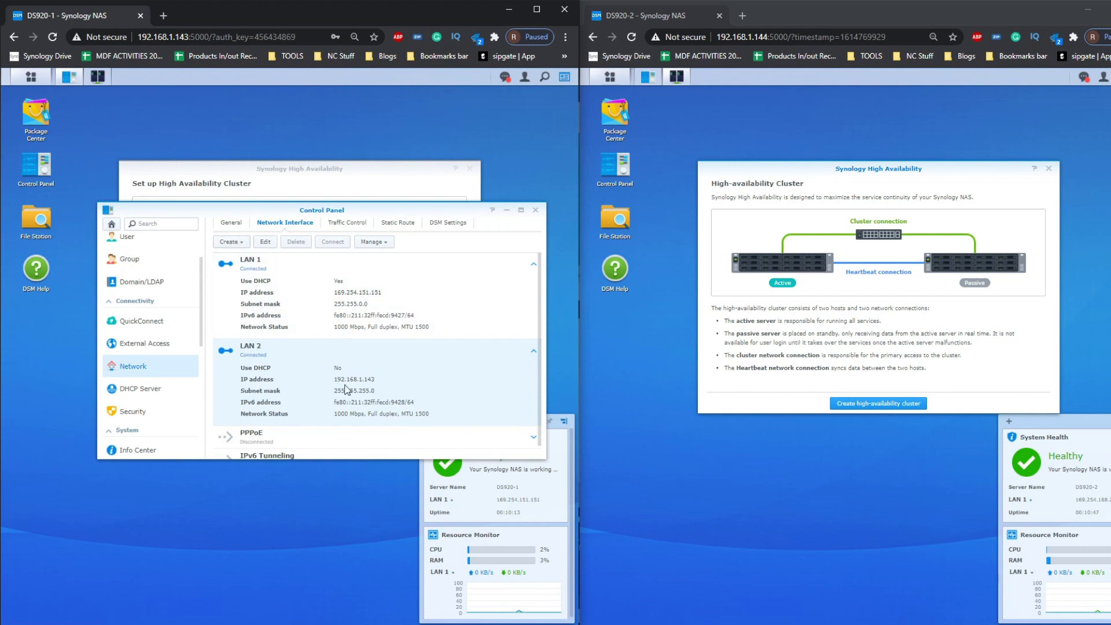
click(647, 81)
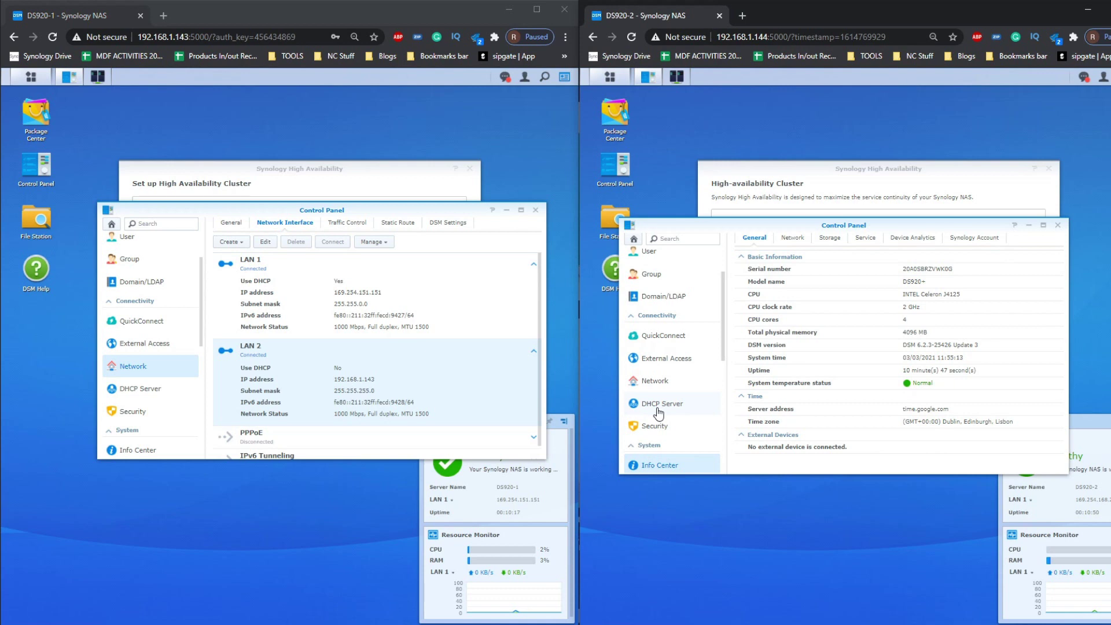
click(654, 380)
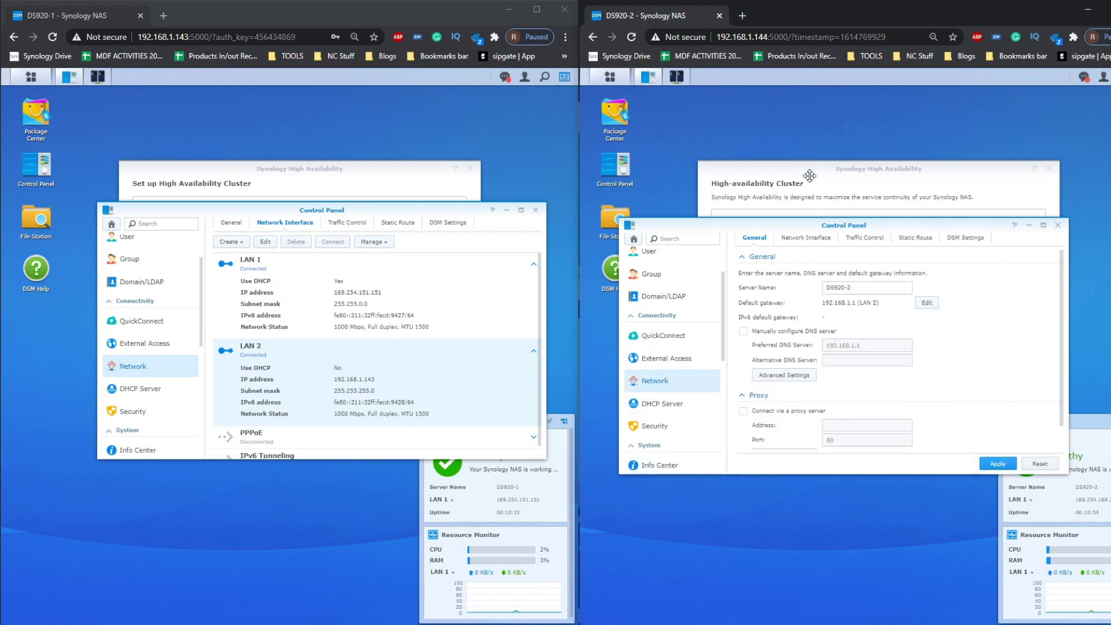
click(805, 237)
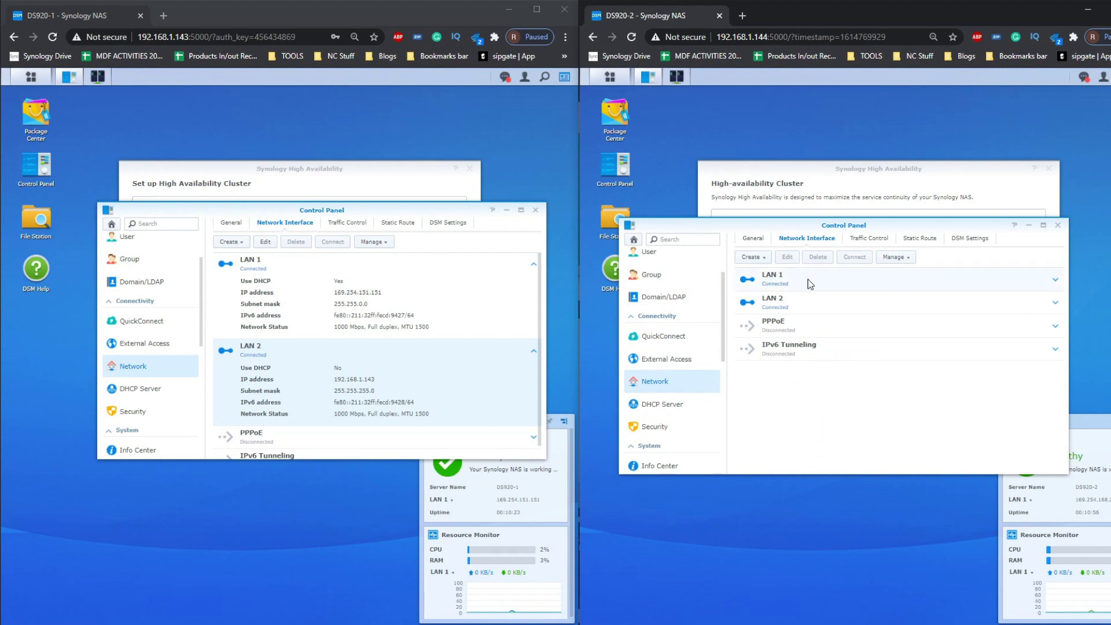
click(821, 301)
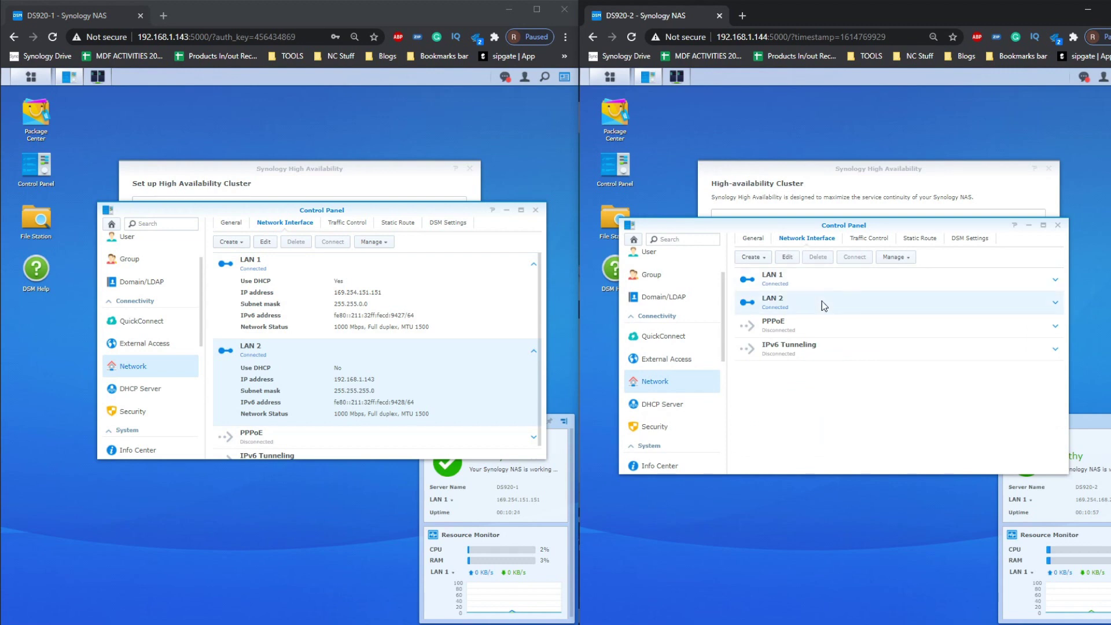
click(1061, 302)
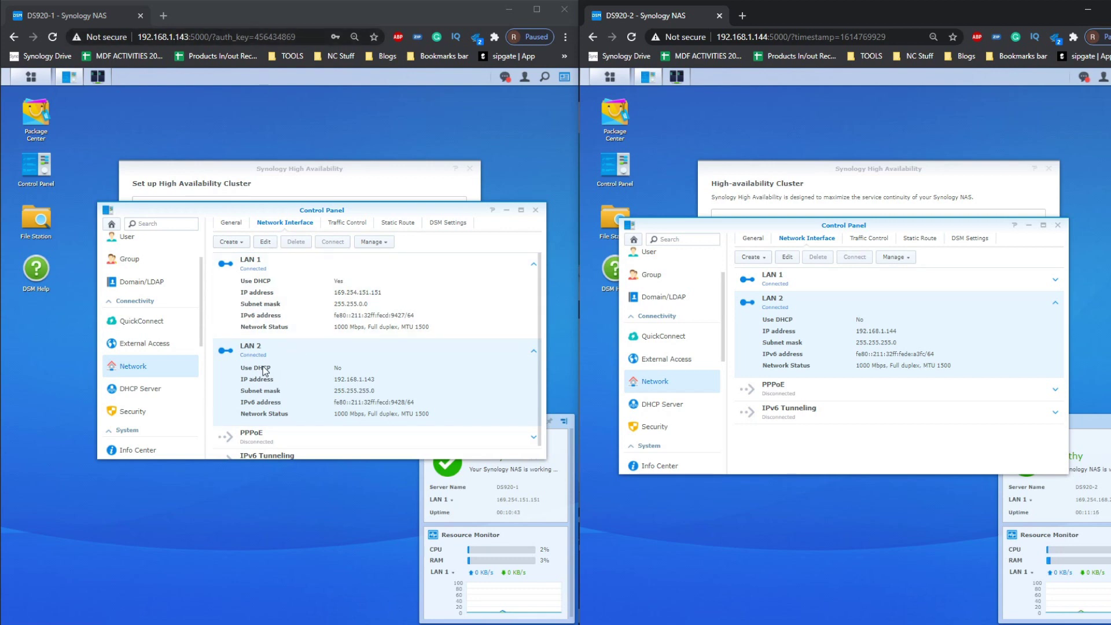
Step: Review DS920-1's LAN 2 IPv4 settings (192.168.1.143, gateway 192.168.1.1) unchanged, then close Control Panel
click(264, 241)
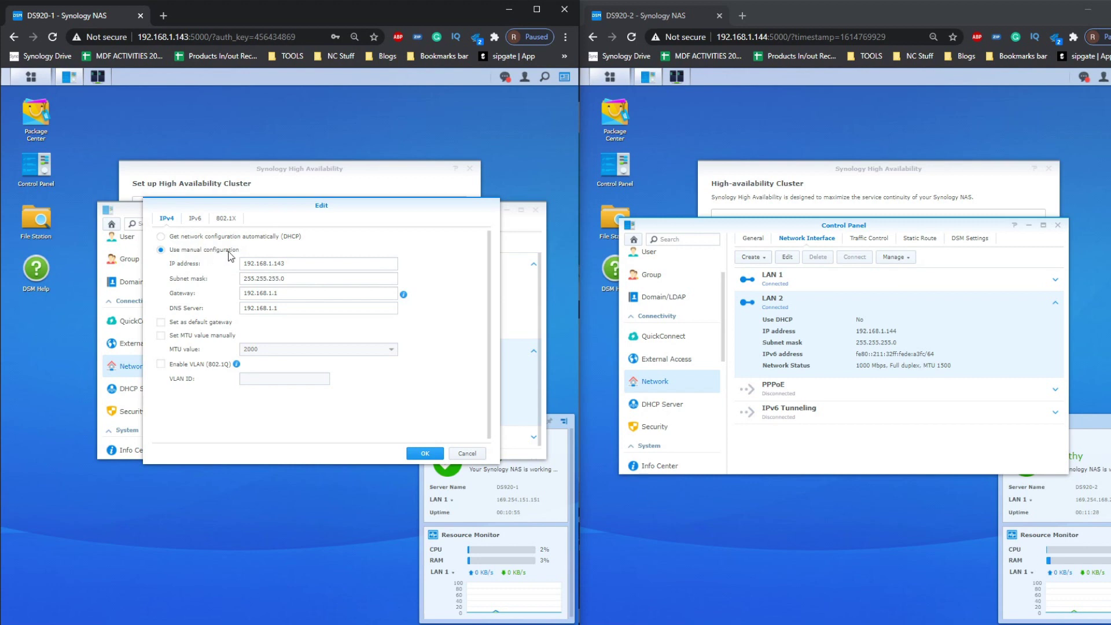
click(471, 454)
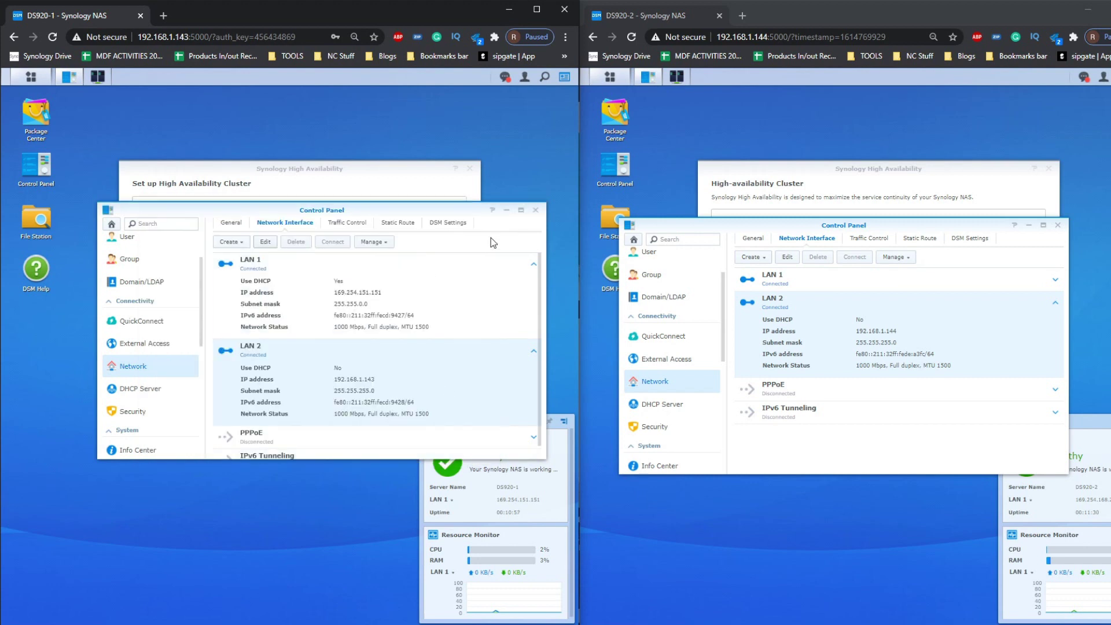
click(535, 209)
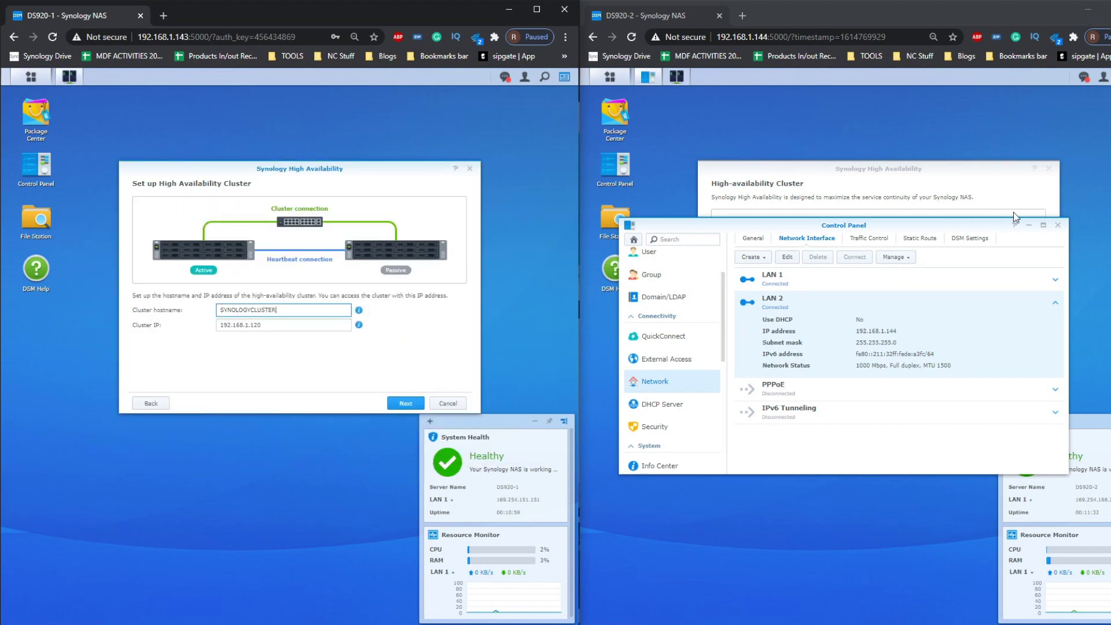
Step: Close DS920-2's Control Panel and advance DS920-1's wizard to the passing requirements check
click(1057, 225)
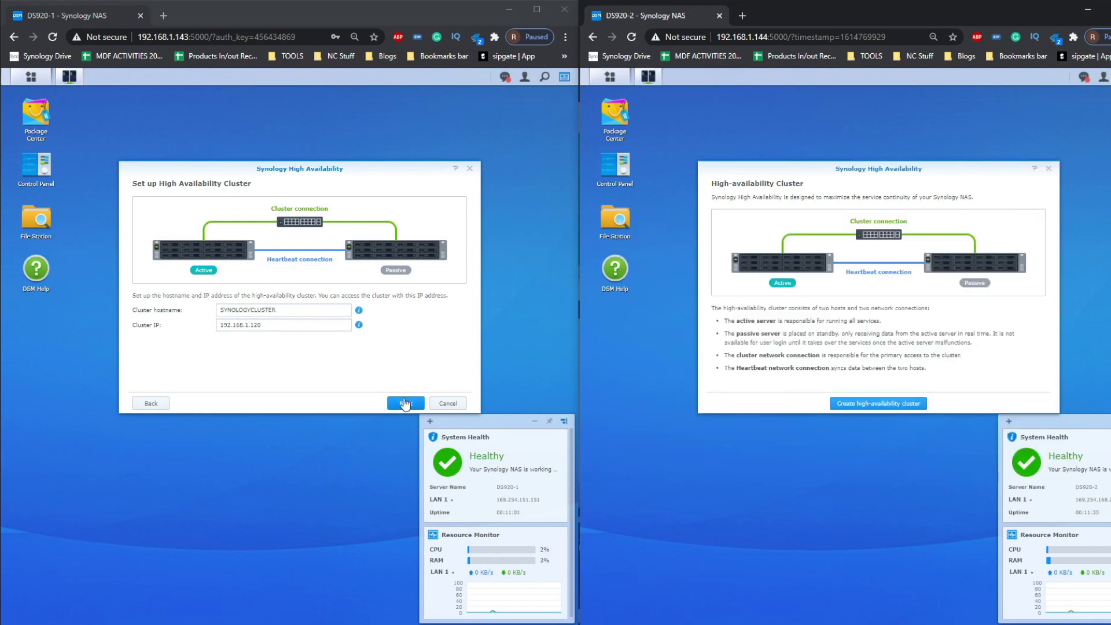
click(405, 403)
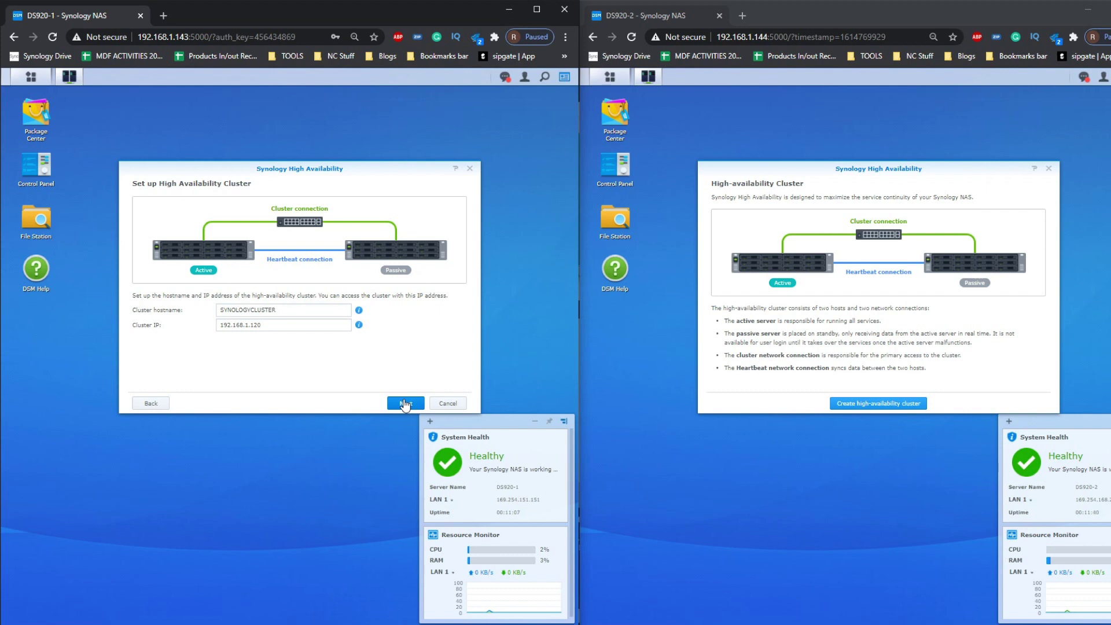
click(405, 403)
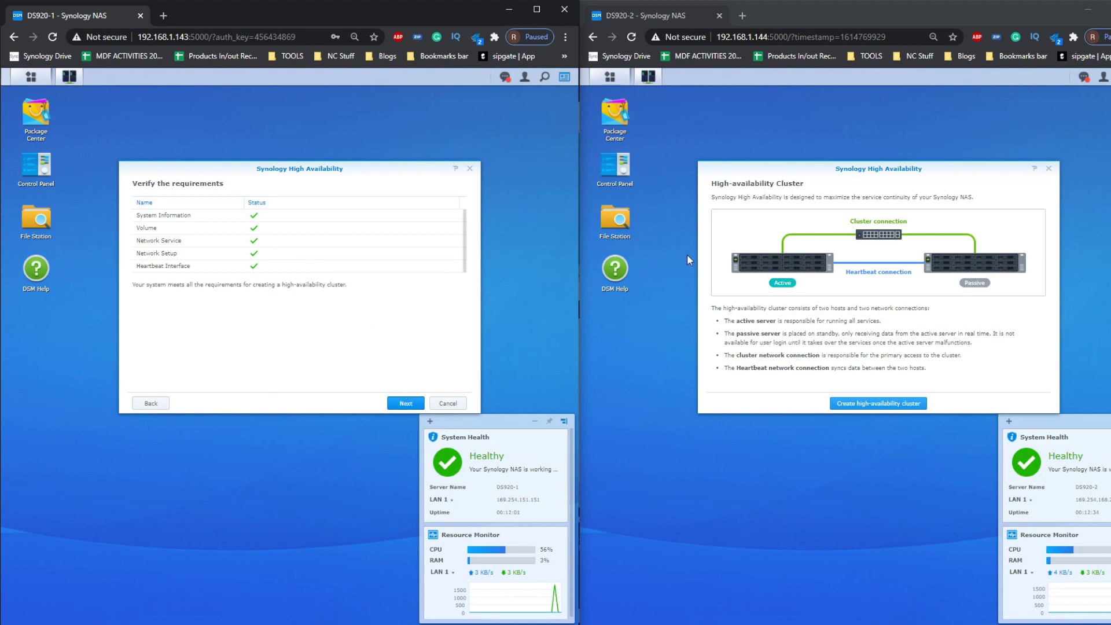
Step: Pass the requirements check and accept the memory-difference warning between the two DS920+ units
click(414, 404)
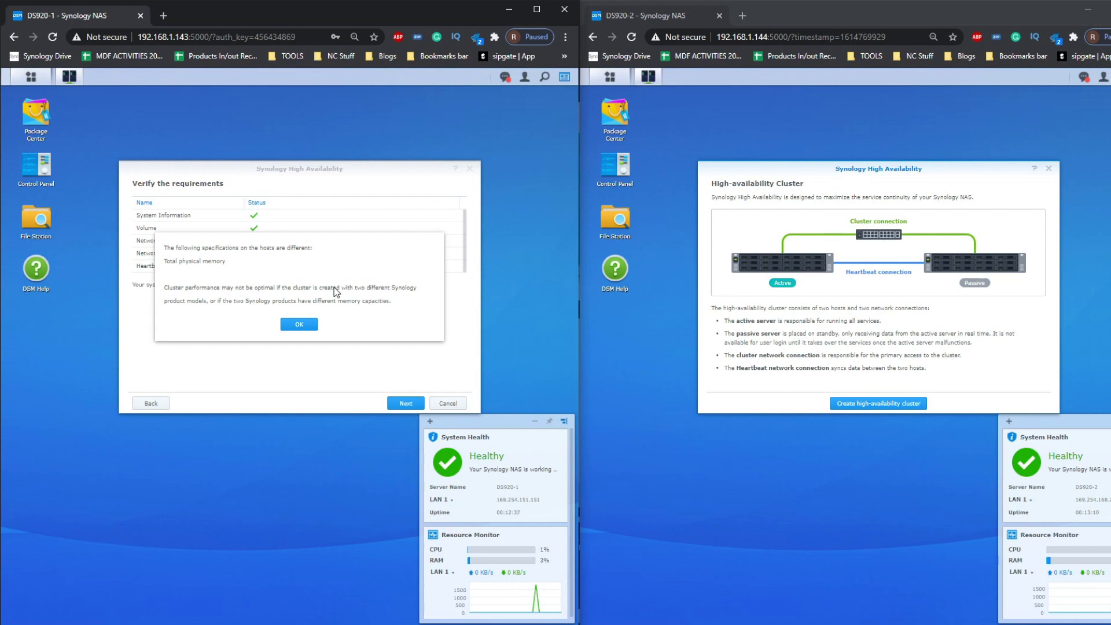
click(298, 324)
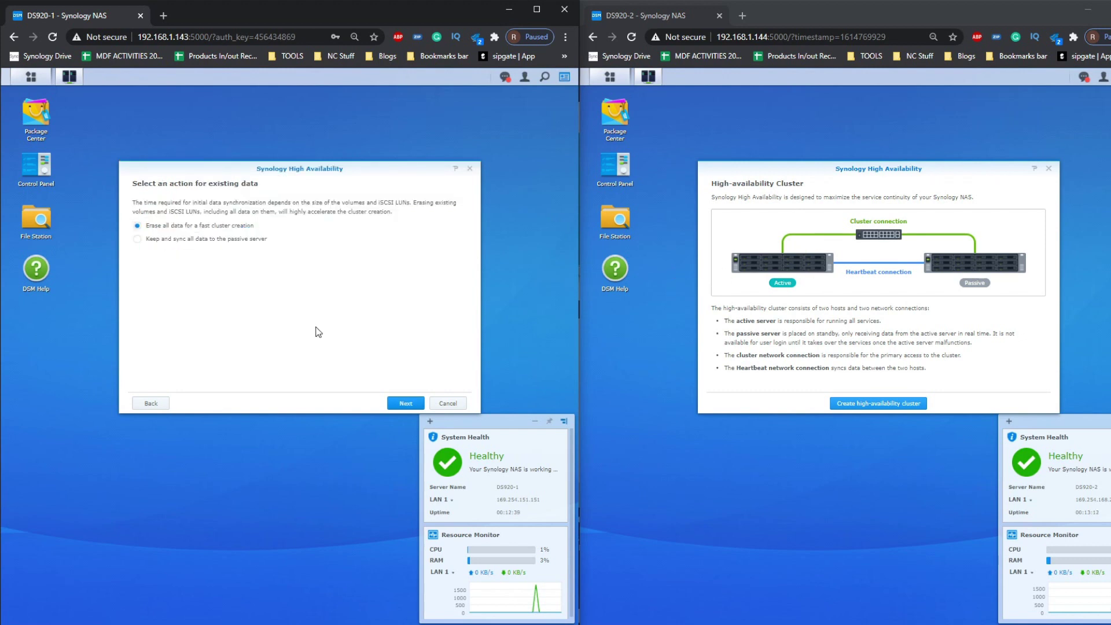
Step: Choose 'Erase all data for a fast cluster creation' instead of keeping and syncing existing data
click(187, 240)
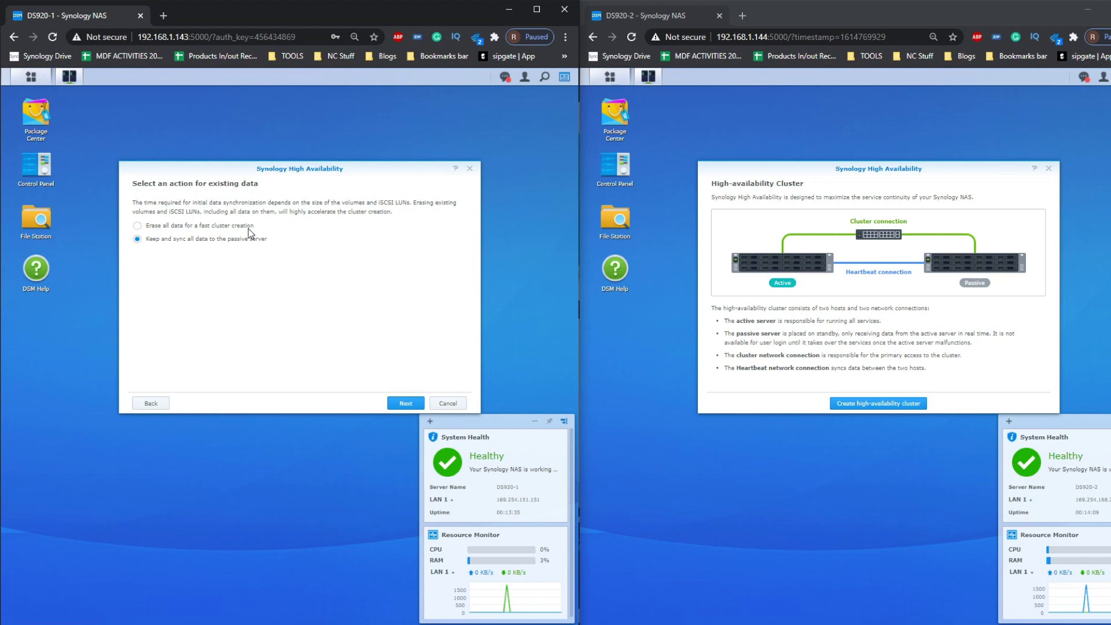
click(249, 228)
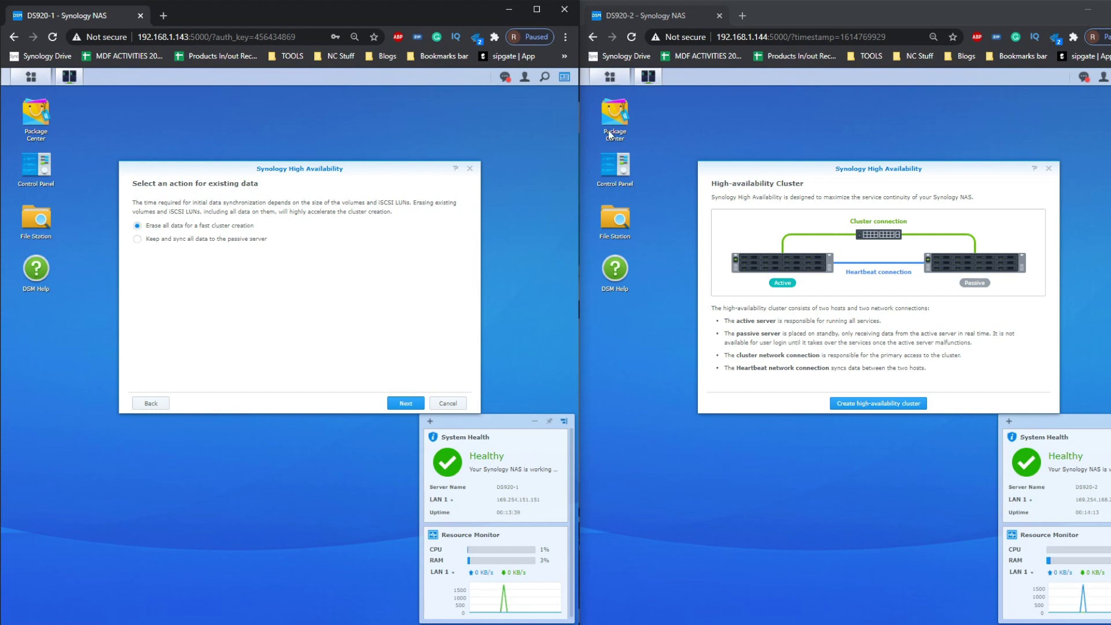
click(243, 239)
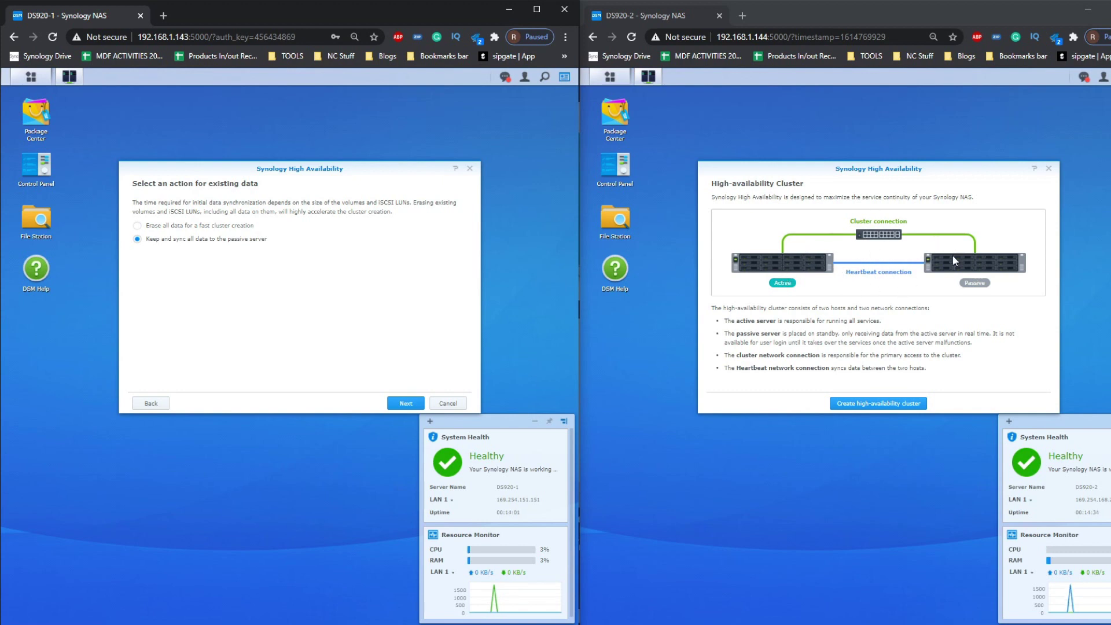
click(245, 225)
click(398, 404)
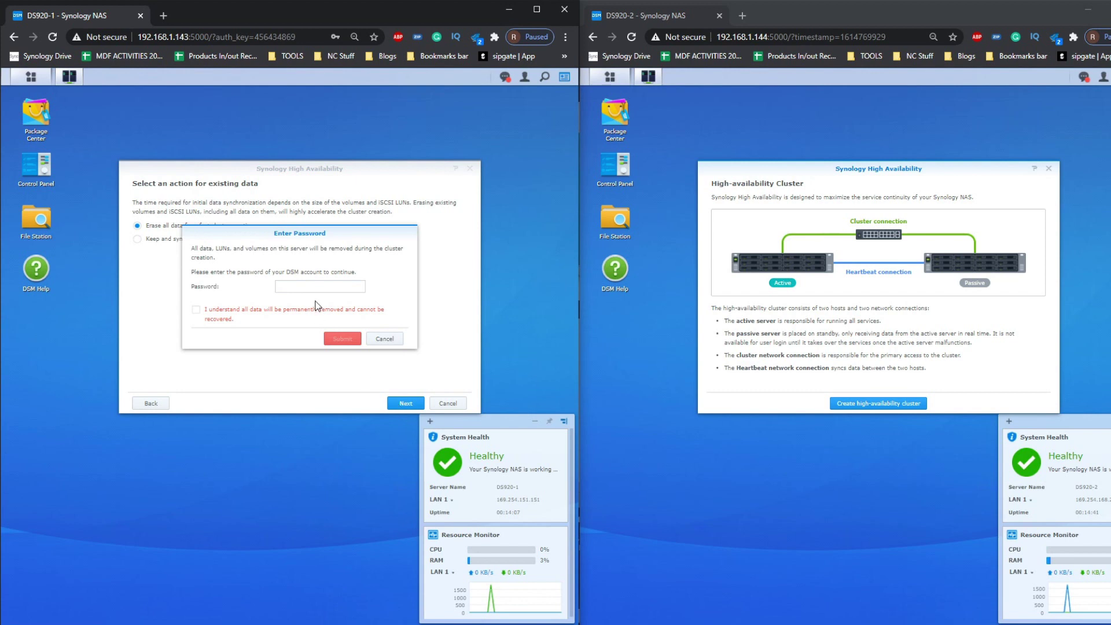
Step: Confirm the erase with the DSM account password and the 'I understand' acknowledgement
click(327, 289)
text(p)
click(261, 307)
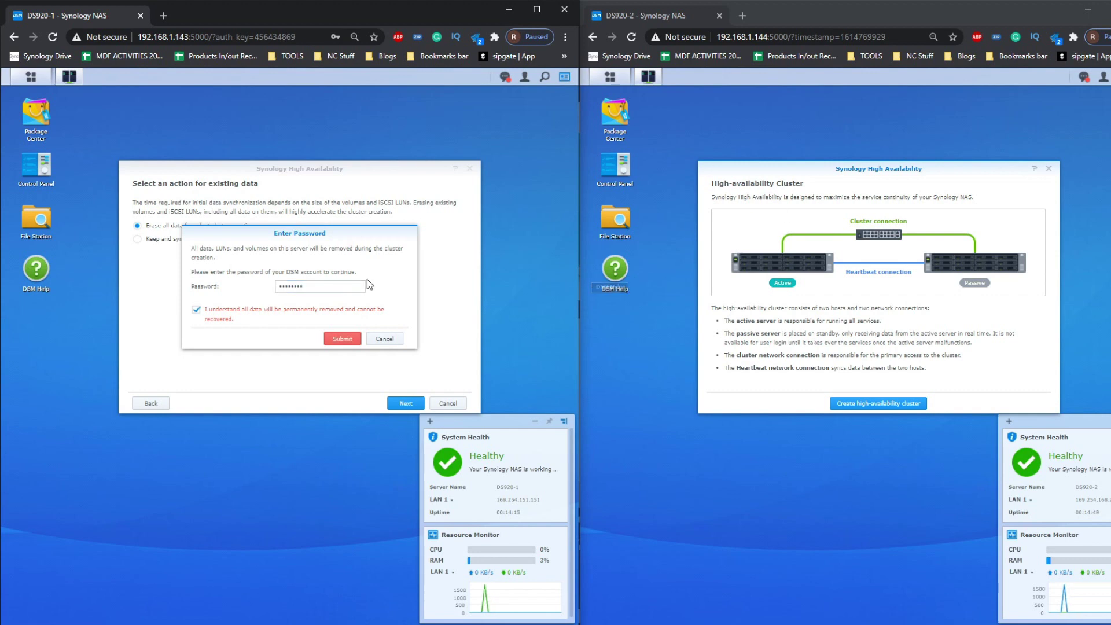
click(343, 346)
double_click(313, 286)
text(•••)
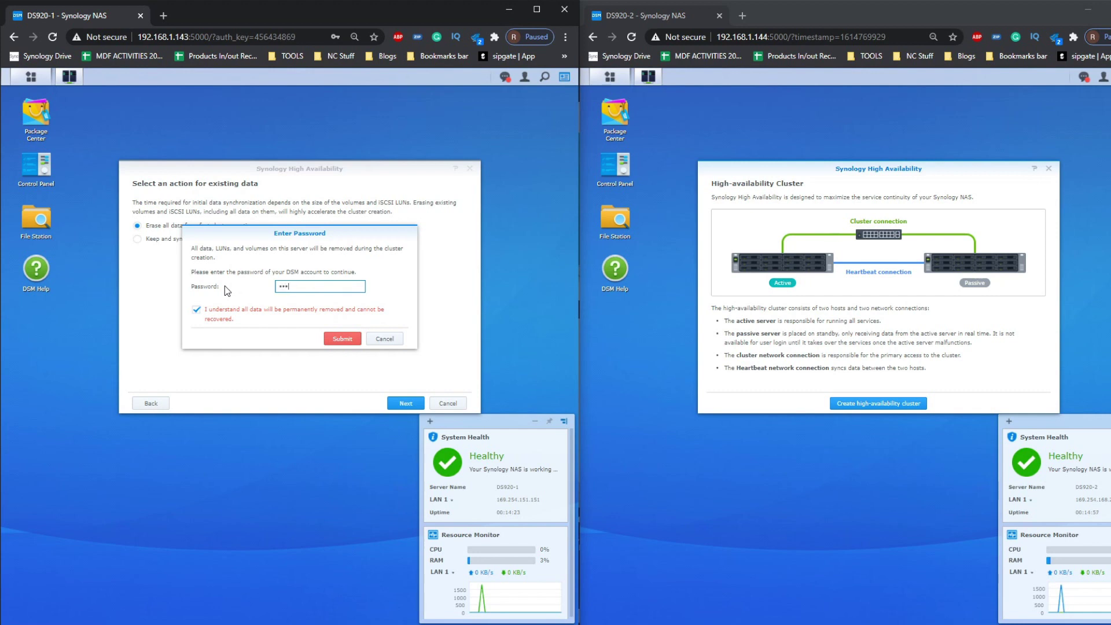
click(328, 337)
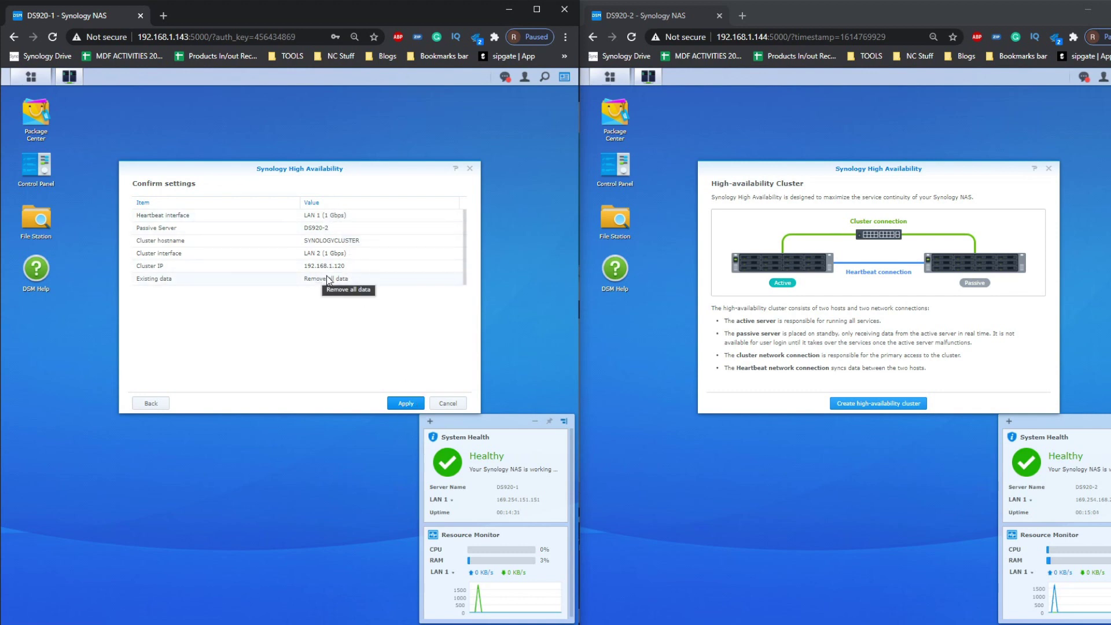
Step: Apply the SYNOLOGYCLUSTER settings, accepting that DS920-2's data will be erased
click(408, 404)
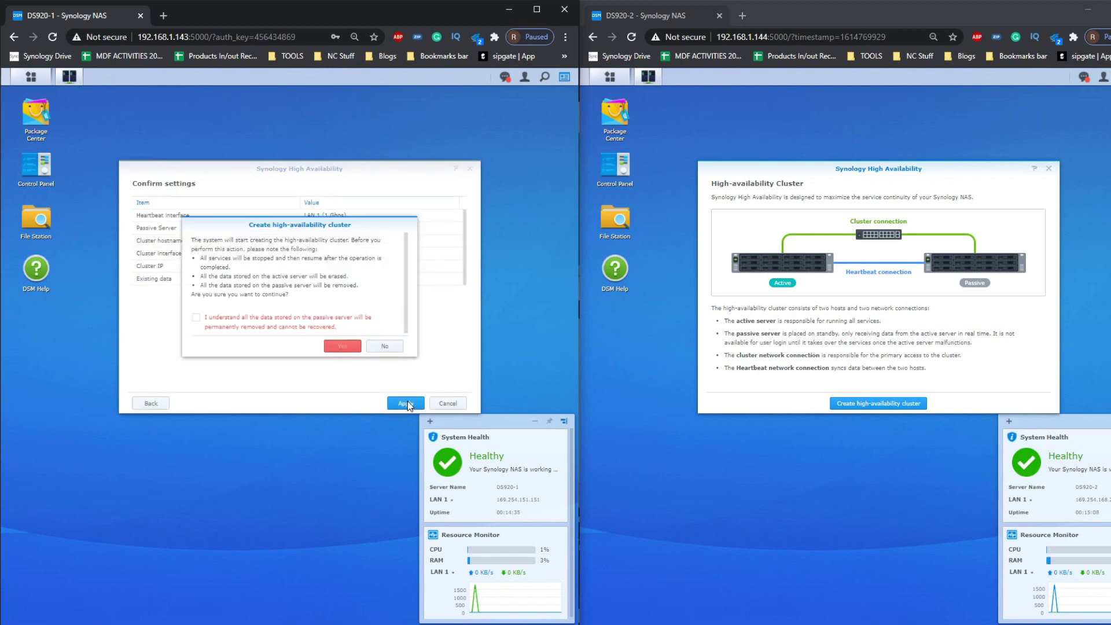
click(328, 320)
click(348, 348)
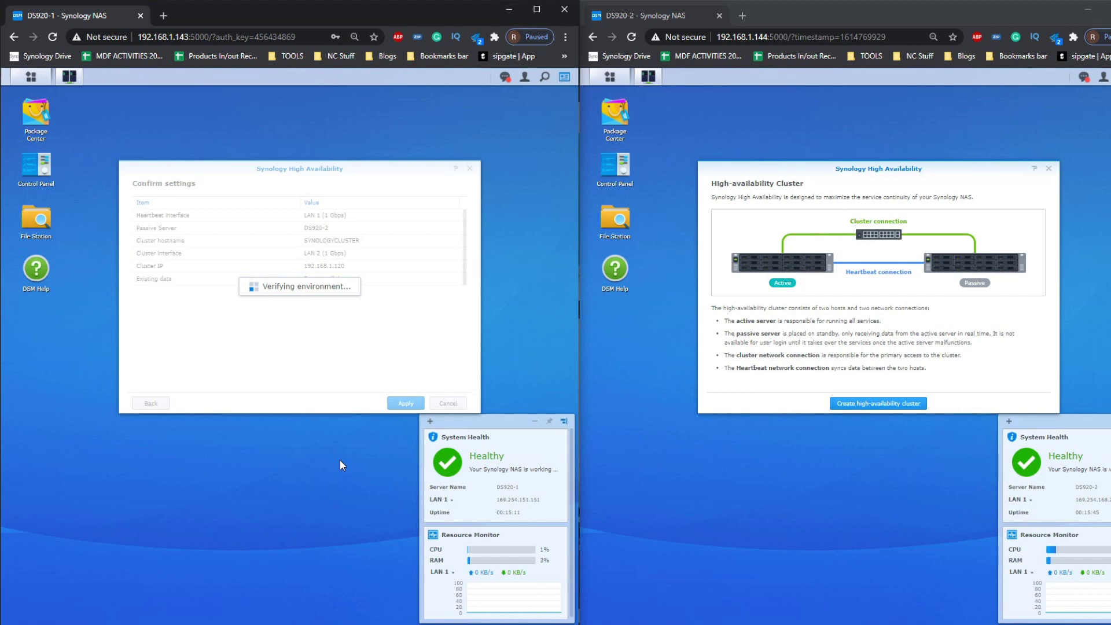
Step: Bring up Synology Assistant to see DS920-1 and DS920-2 both listed as Ready
click(262, 599)
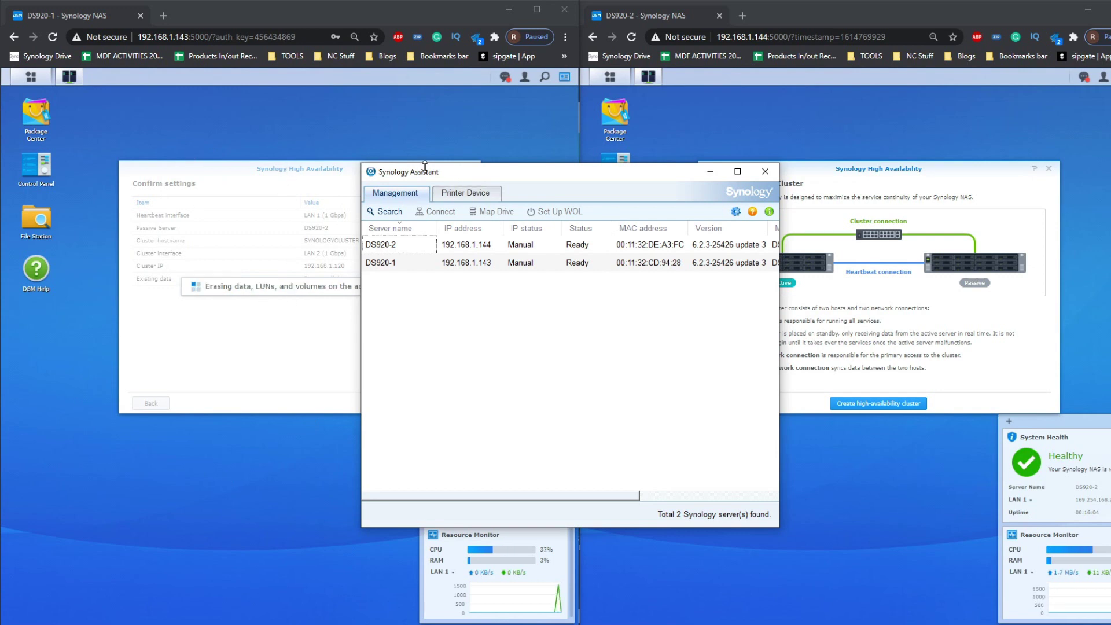
Step: Drag Synology Assistant right to reveal DS920-1's cluster wizard behind it
drag(429, 176, 602, 160)
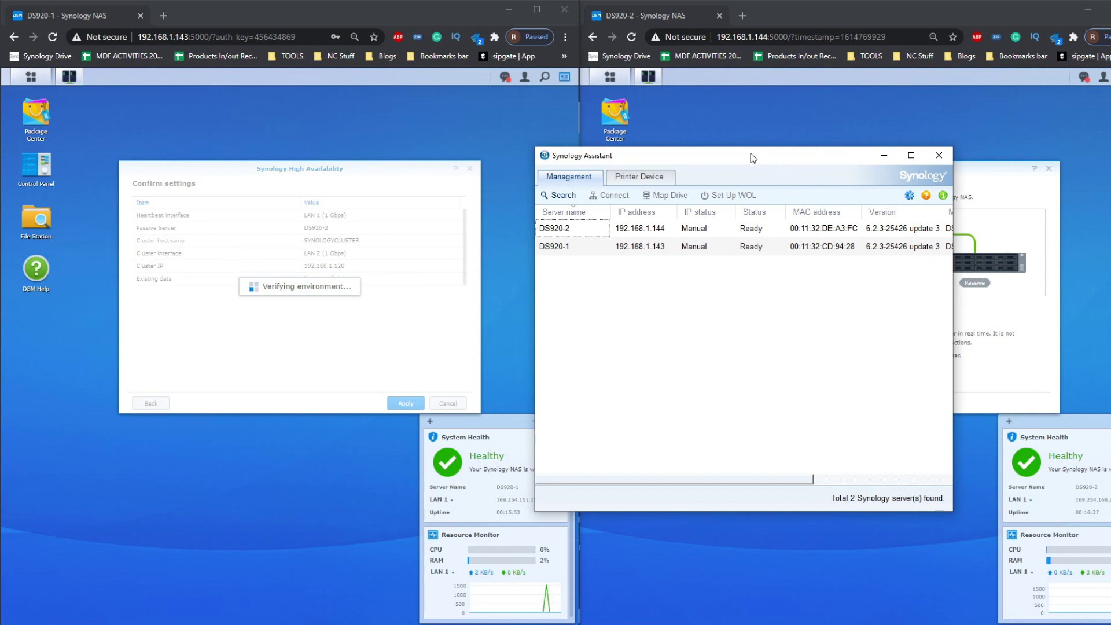
Step: Minimize Synology Assistant to uncover DS920-2's High-availability Cluster overview
click(888, 162)
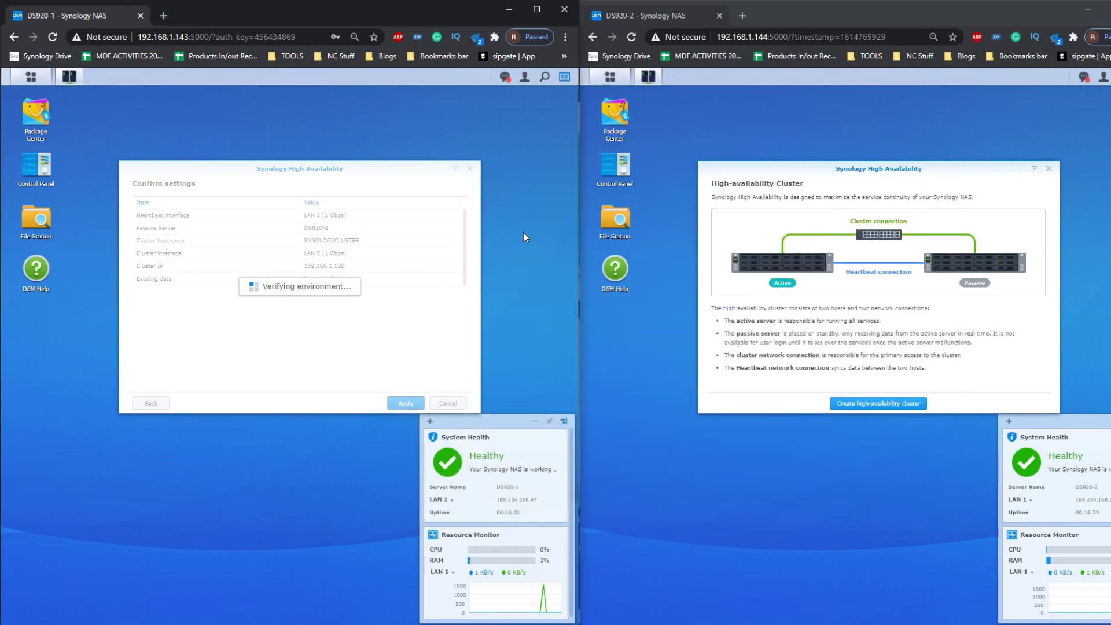
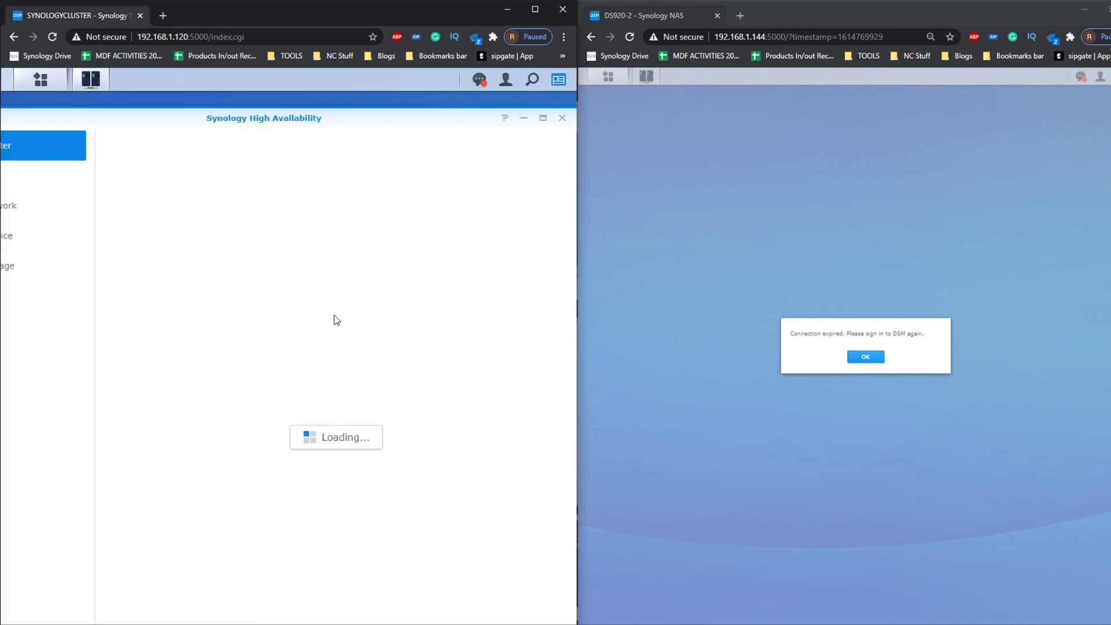
Step: Zoom the page and reposition the High Availability window to show the Healthy SYNOLOGYCLUSTER dashboard
key(ctrl+minus)
key(ctrl+minus)
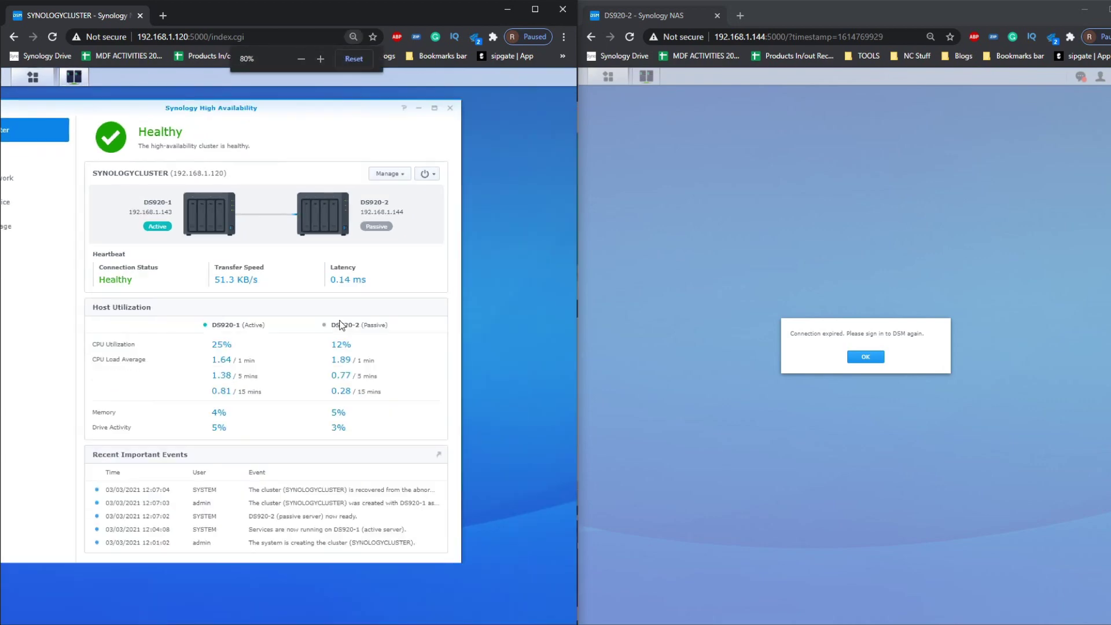
drag(232, 106, 314, 102)
key(ctrl+minus)
key(ctrl+minus)
key(ctrl+minus)
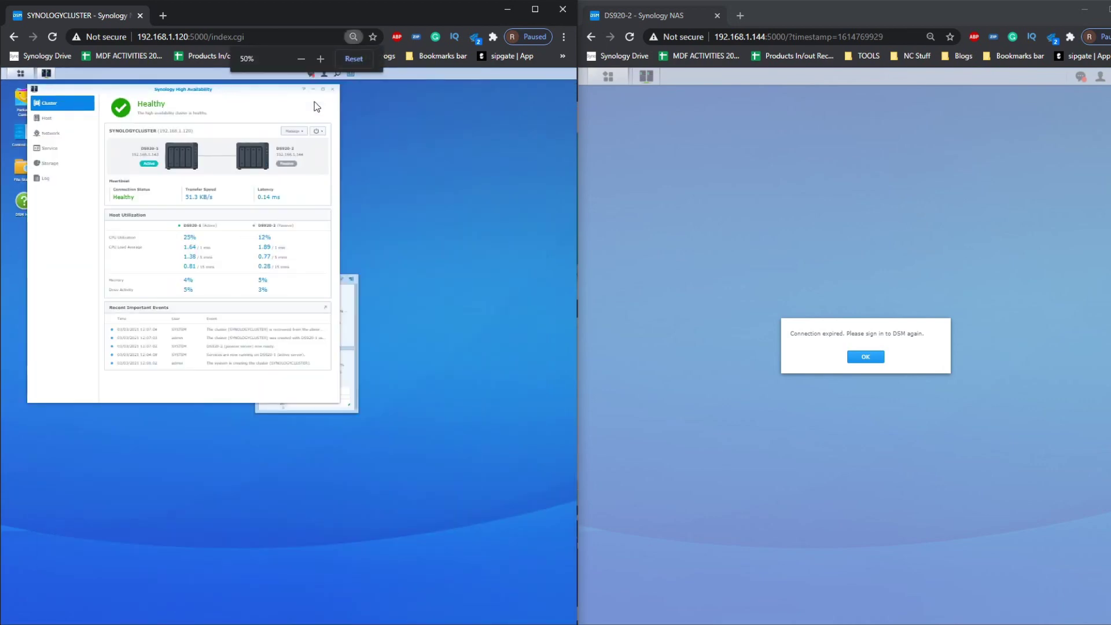
key(ctrl+plus)
key(ctrl+plus)
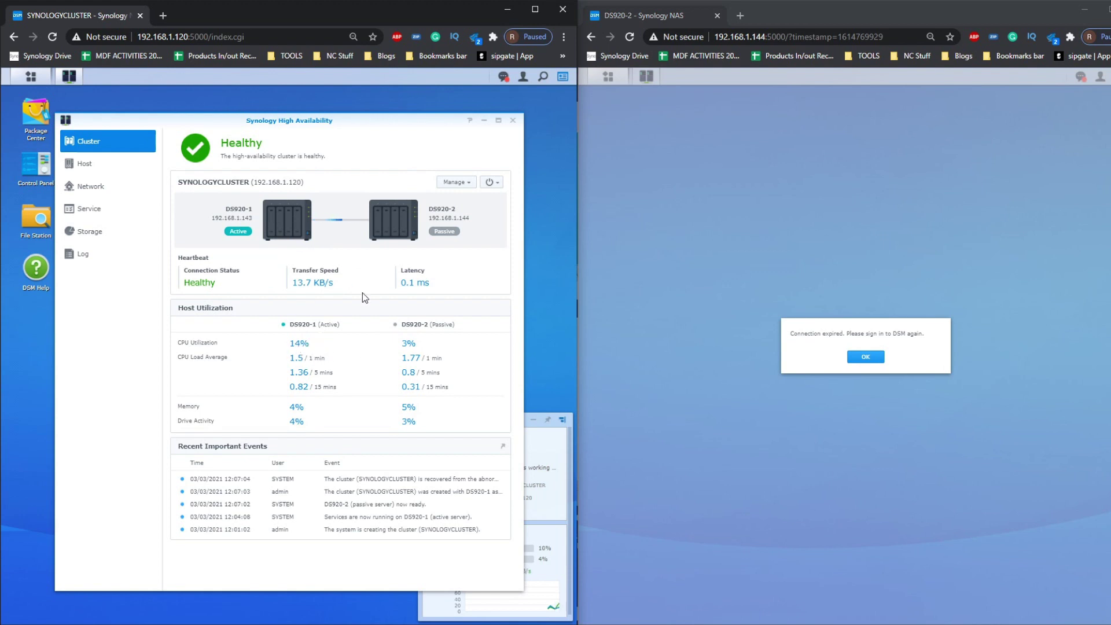
Step: Rescan the network in Synology Assistant and move its window to the right half of the screen
click(255, 612)
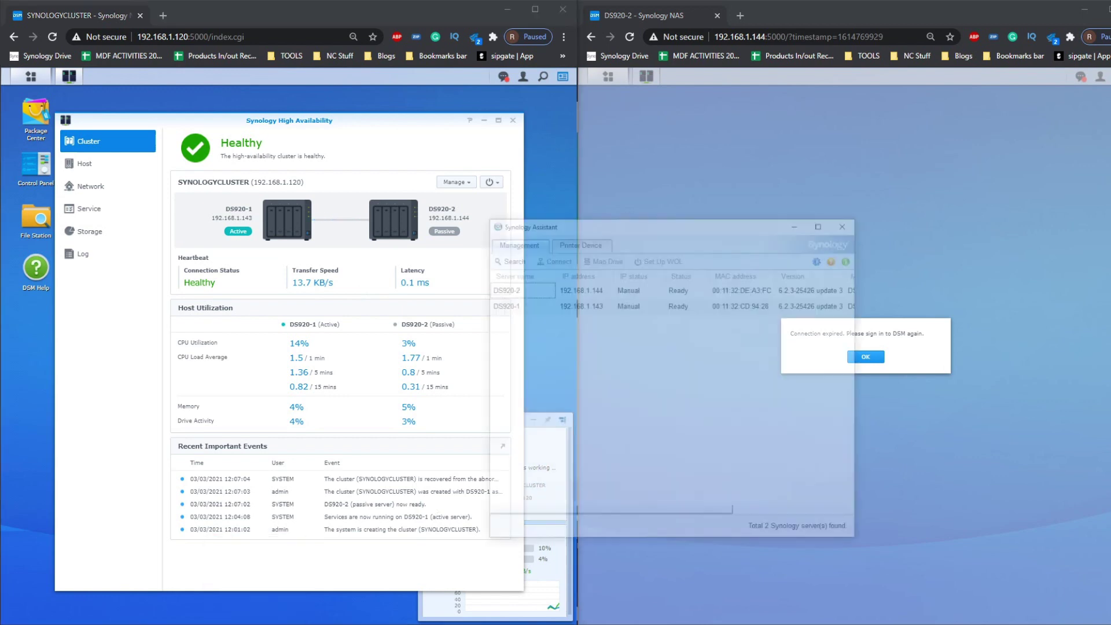
click(560, 194)
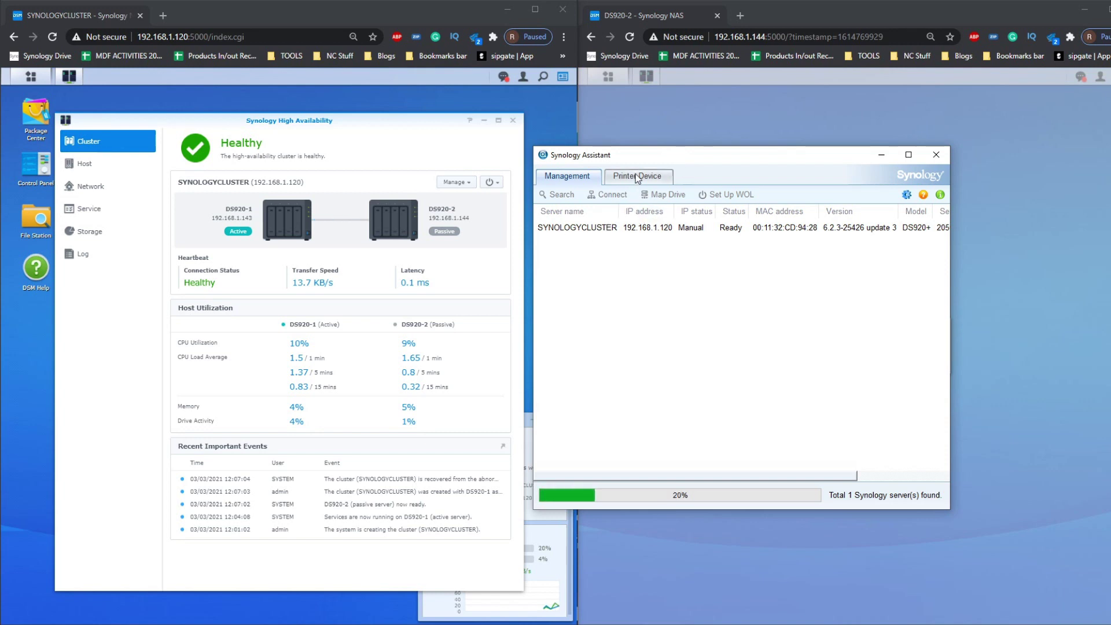
drag(650, 159, 720, 213)
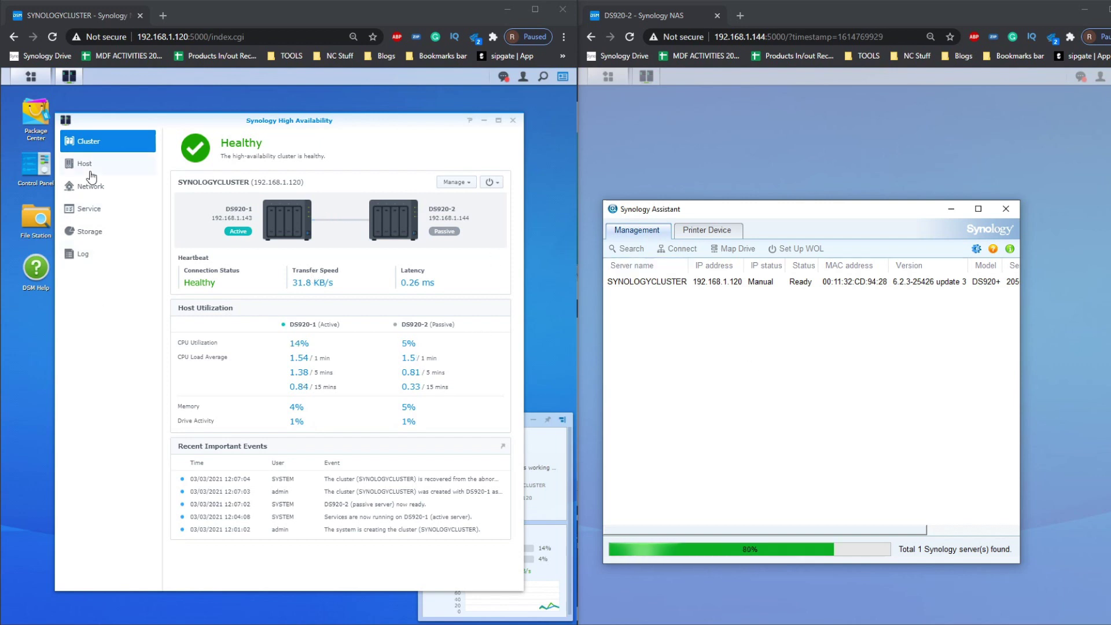
Step: Dismiss the no-shared-folder and no-volume notices and reach the Storage Pool page
click(32, 227)
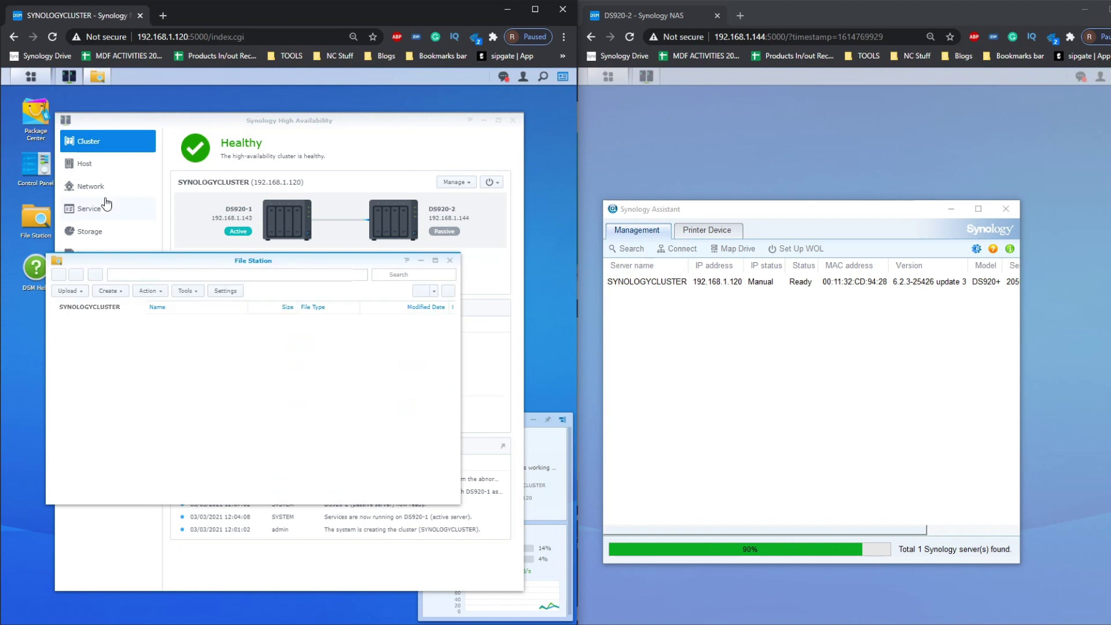
click(268, 403)
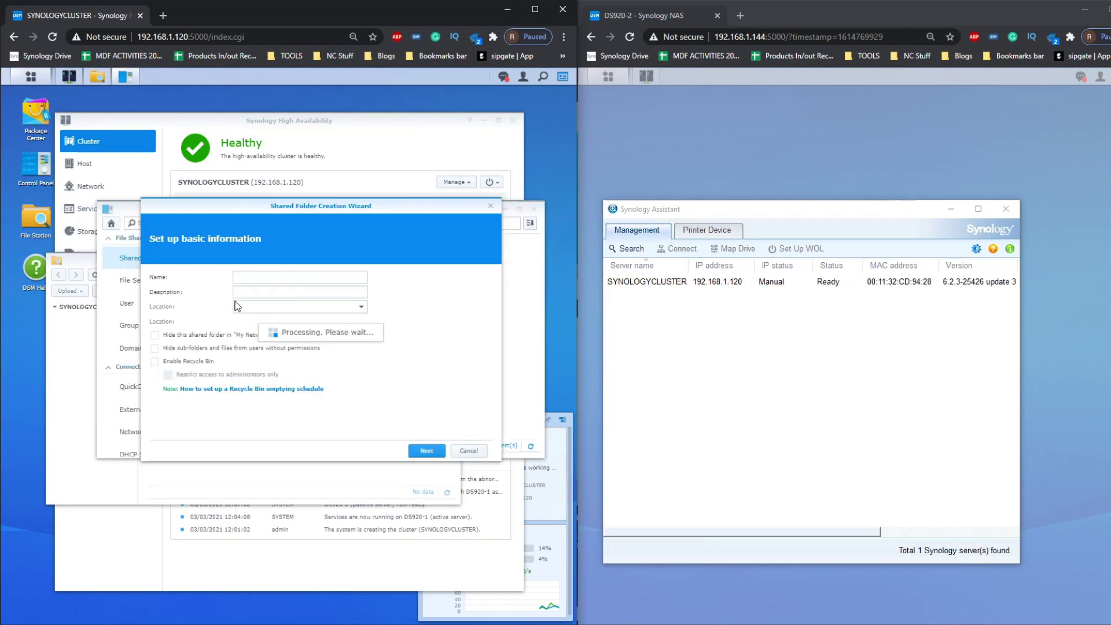
click(319, 340)
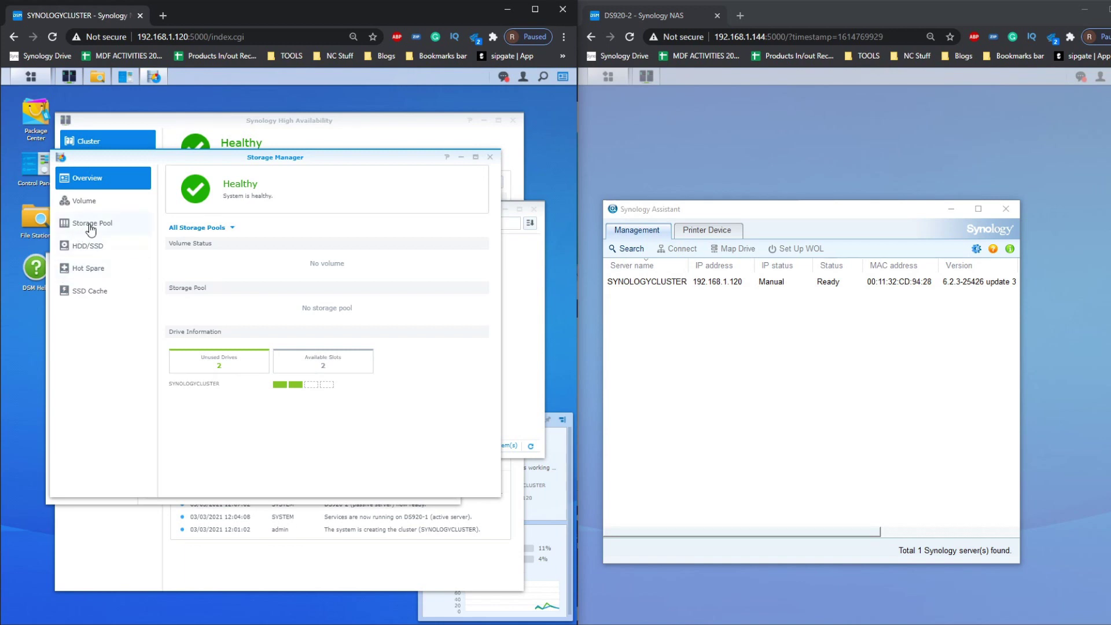
click(91, 229)
Step: Create the RAID 1 storage pool 920-POOL from Drive 1 and Drive 2, skipping the drive check
click(180, 189)
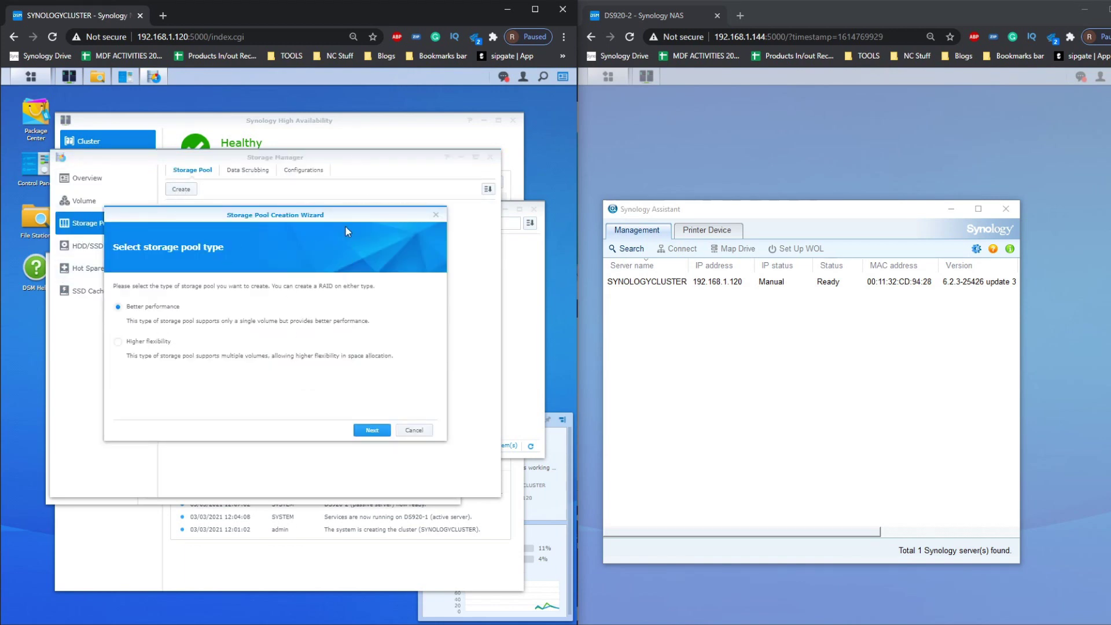
drag(330, 223, 334, 322)
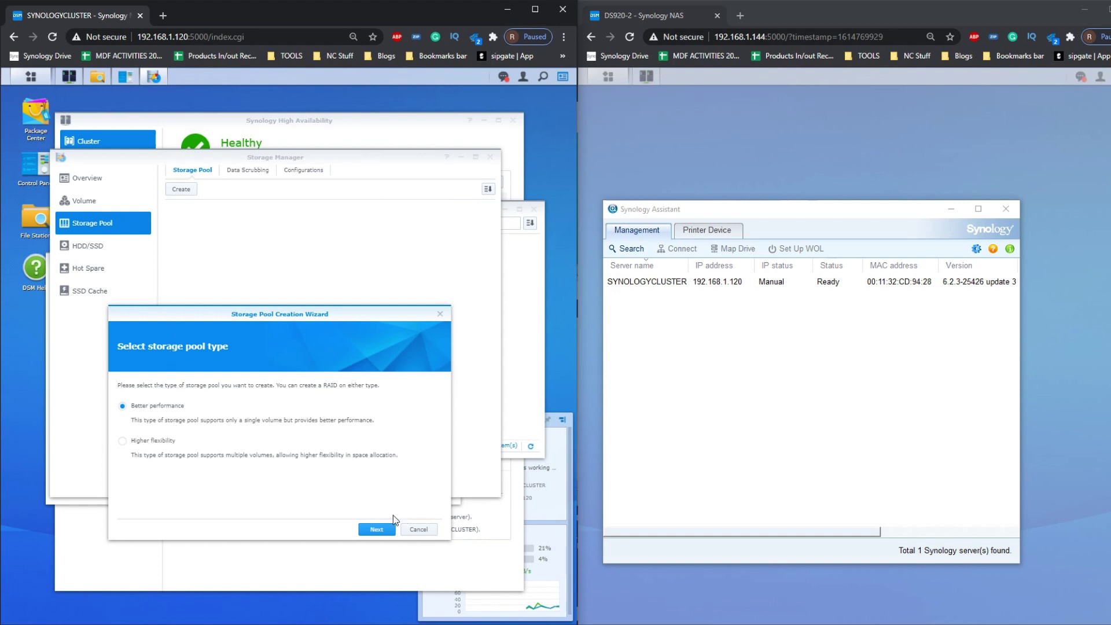
click(373, 528)
click(310, 384)
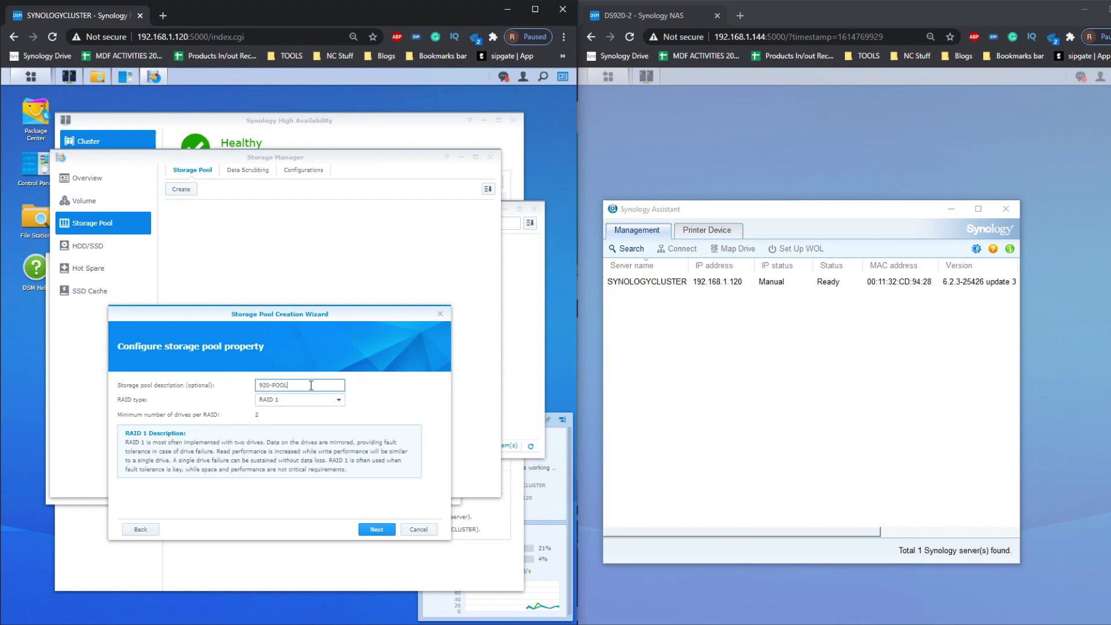
click(374, 529)
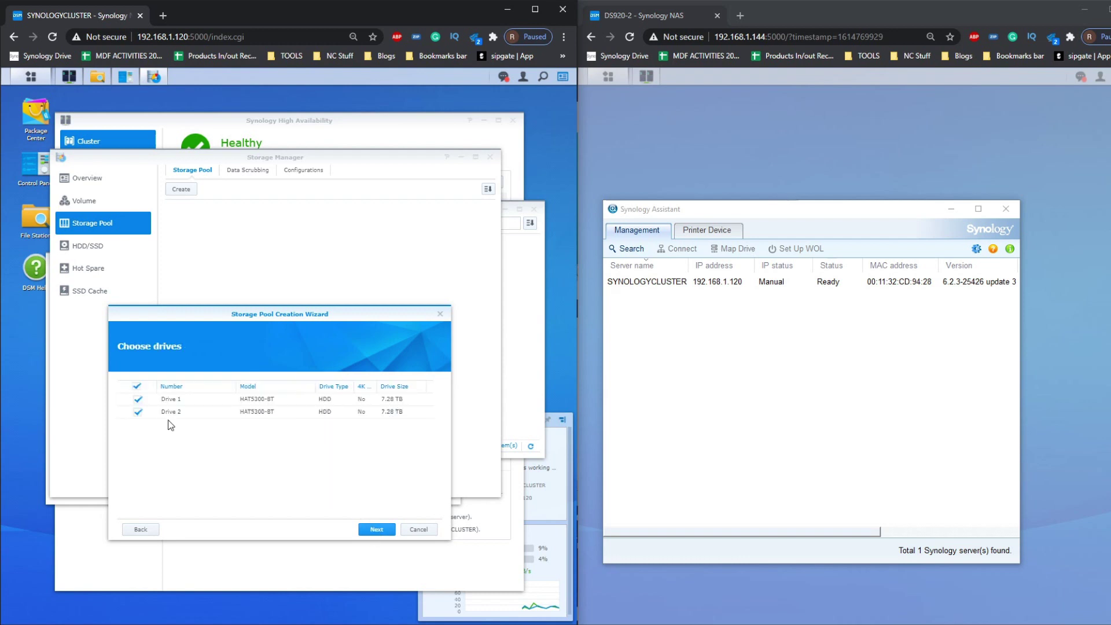
click(381, 530)
click(340, 446)
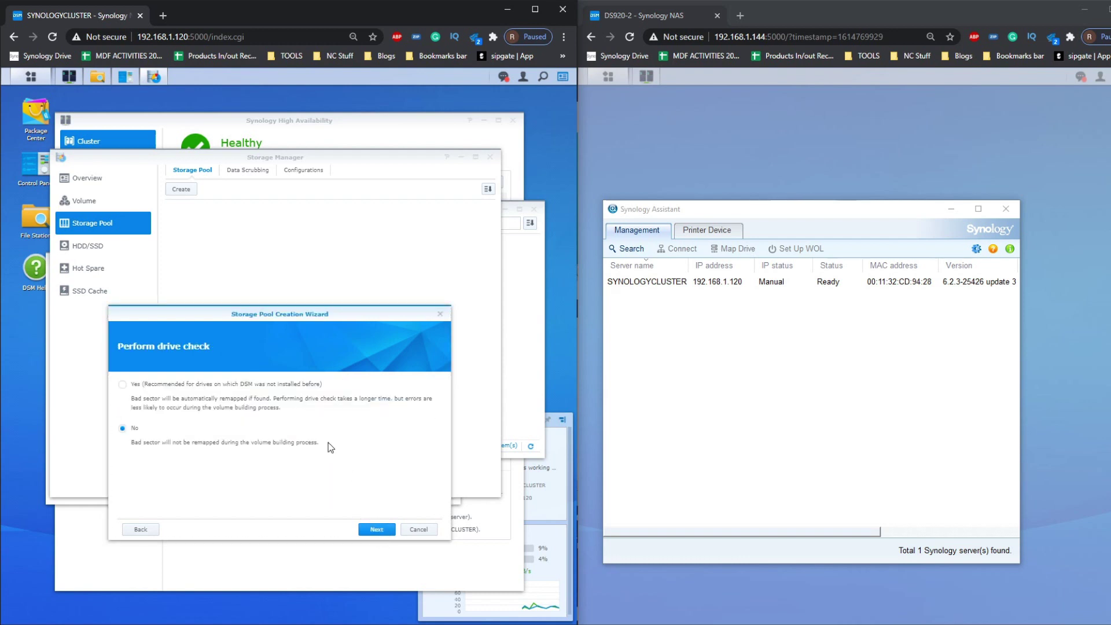
click(383, 529)
click(386, 530)
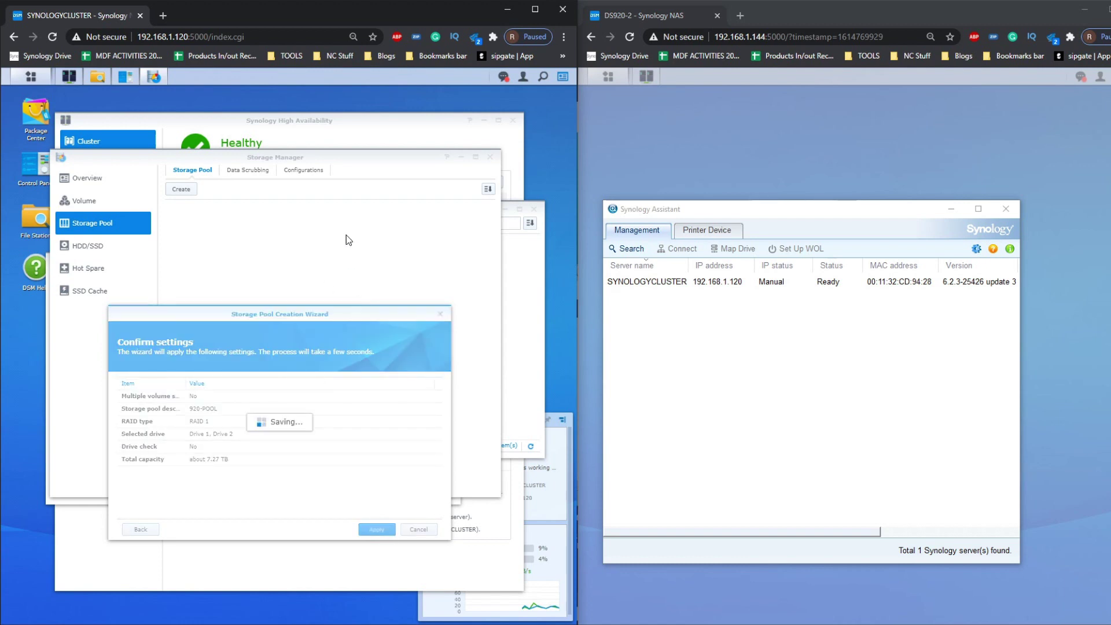
click(313, 124)
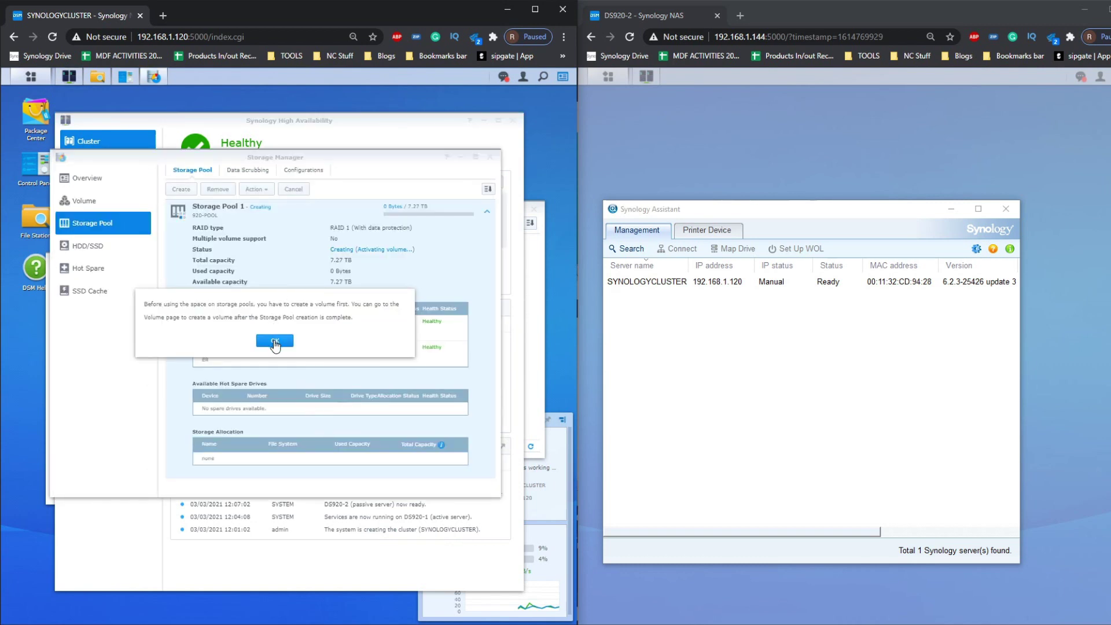
click(275, 341)
Step: Verify Storage Pool 1 (920-POOL) reads Healthy, RAID 1 with 7.27 TB, and has no volume yet
click(106, 202)
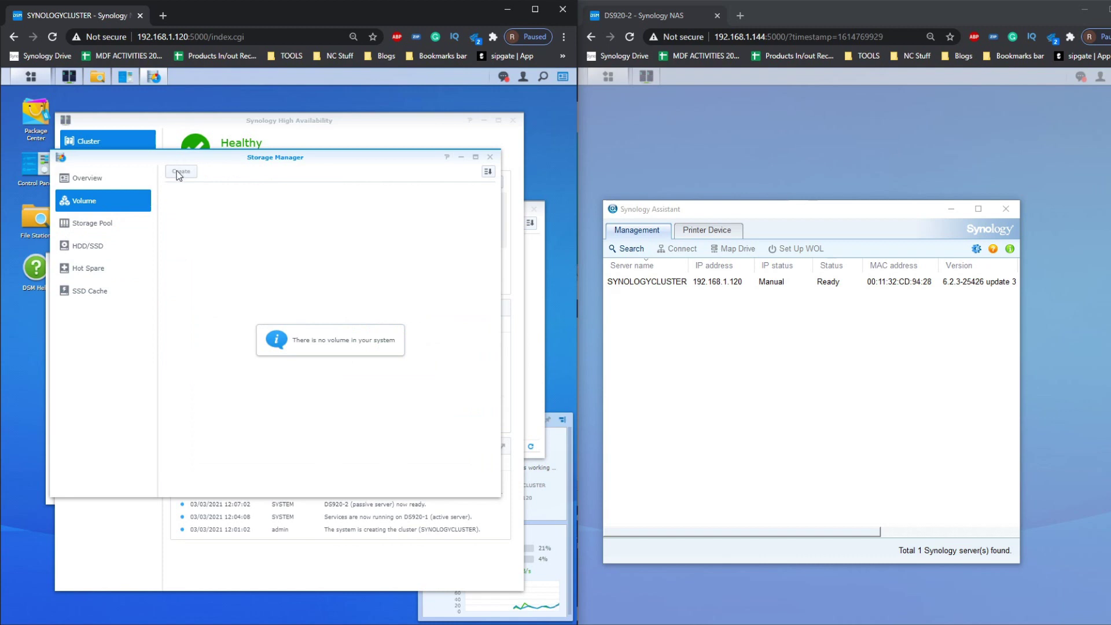
click(123, 224)
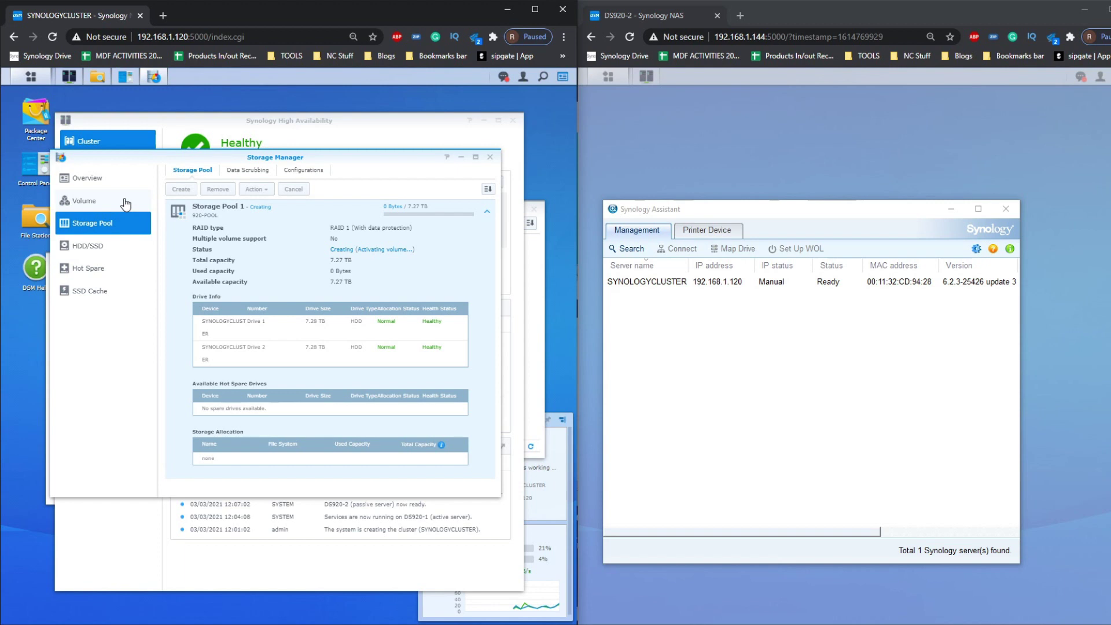
click(197, 121)
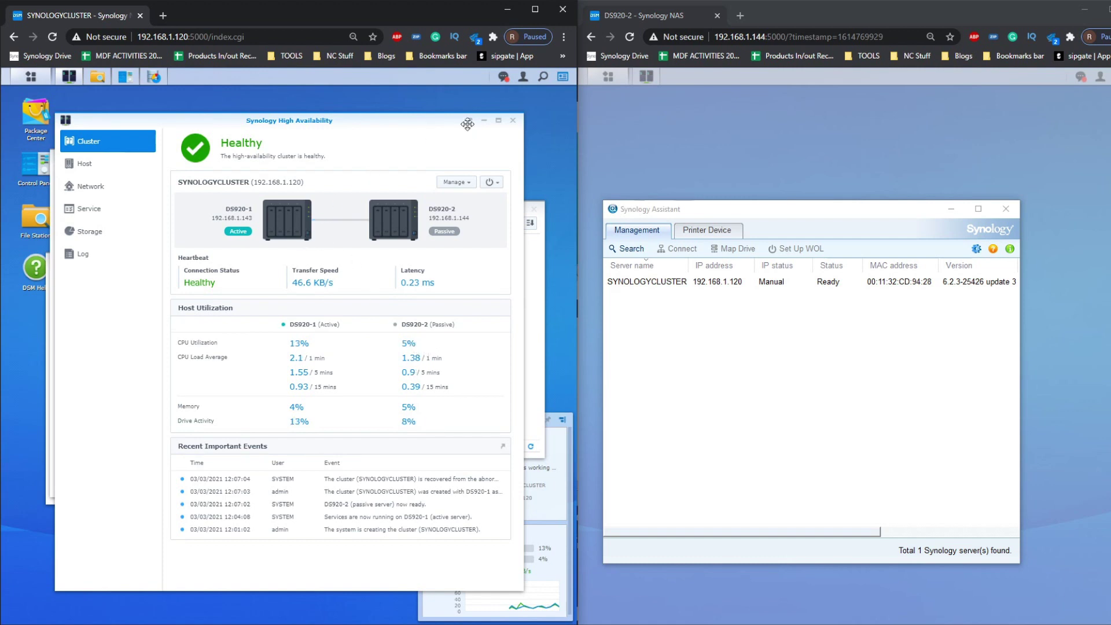
click(484, 120)
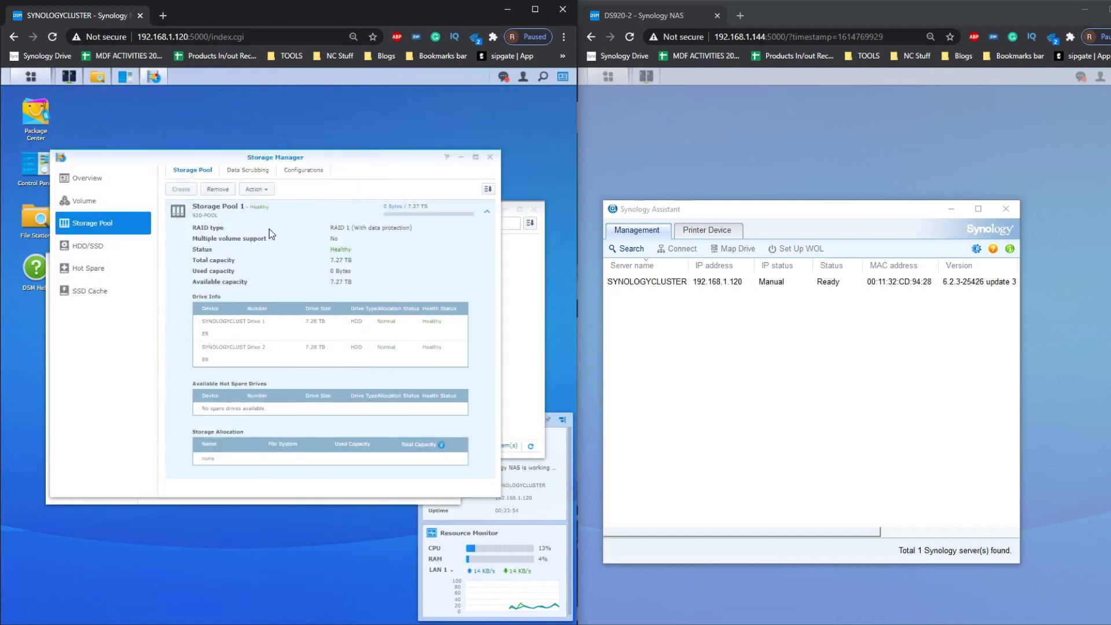
Step: Create a custom Btrfs volume on Storage Pool 1 using the full 7447 GB capacity
click(111, 201)
click(184, 172)
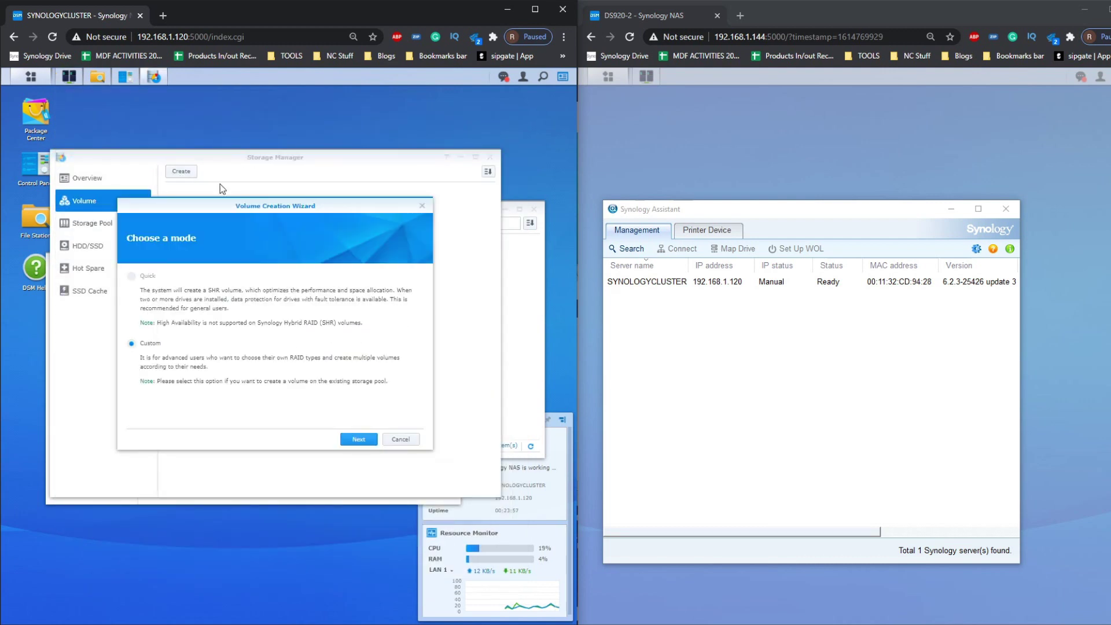
click(371, 442)
click(359, 440)
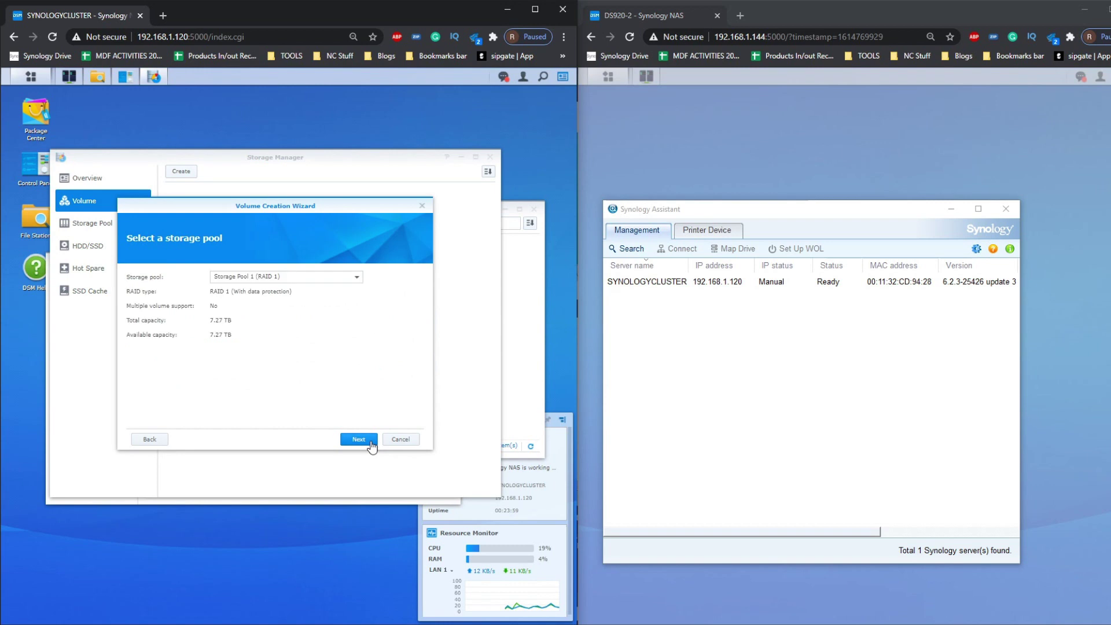
click(370, 443)
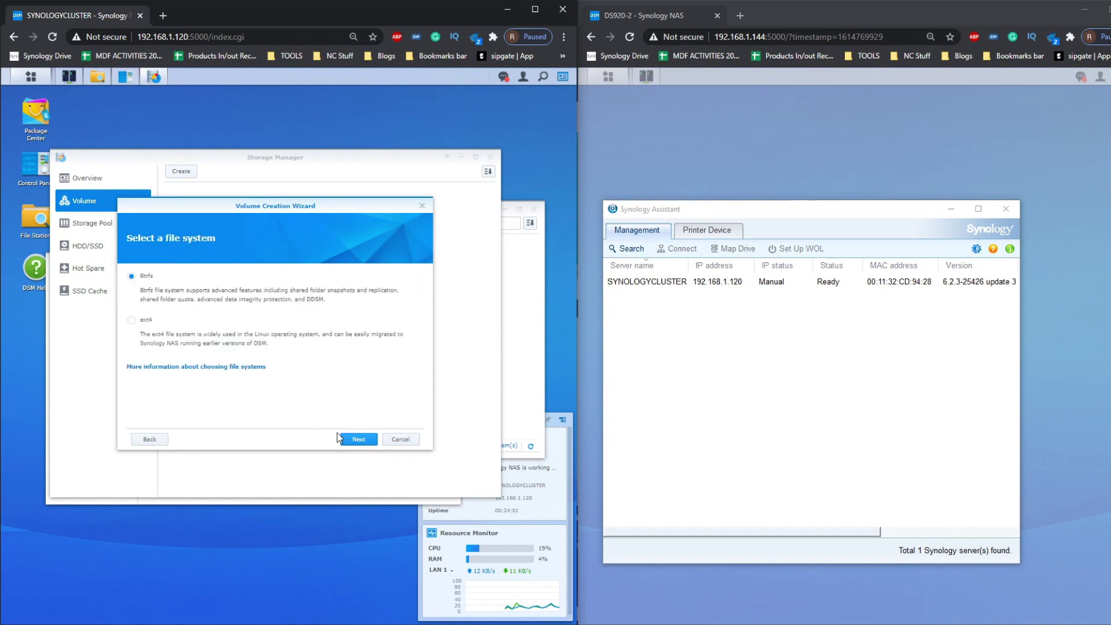
click(347, 442)
click(347, 443)
click(350, 440)
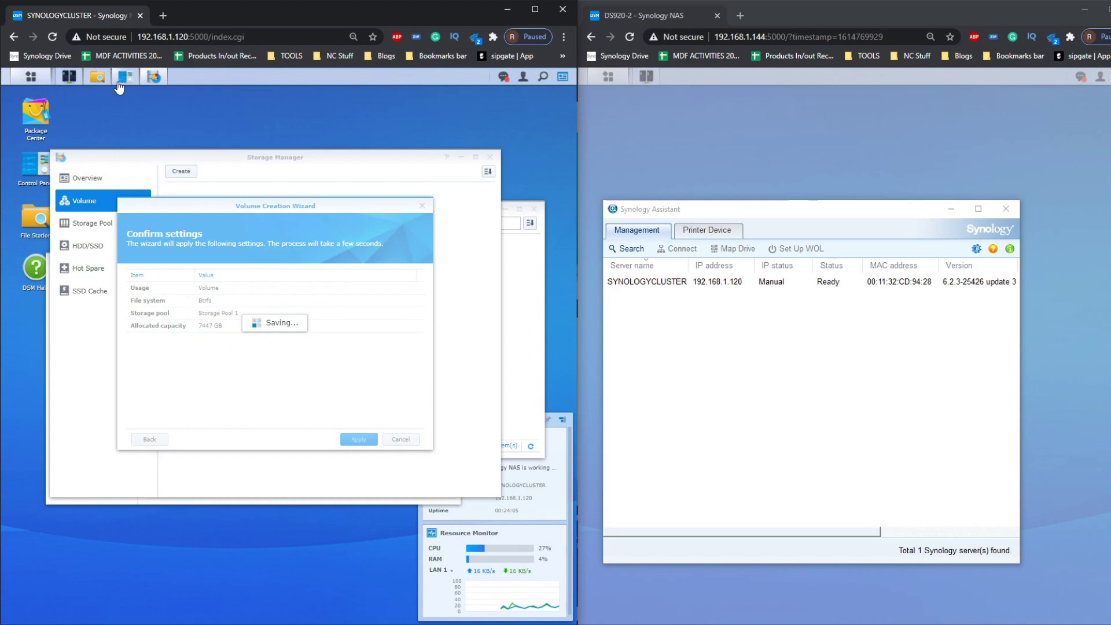
click(69, 79)
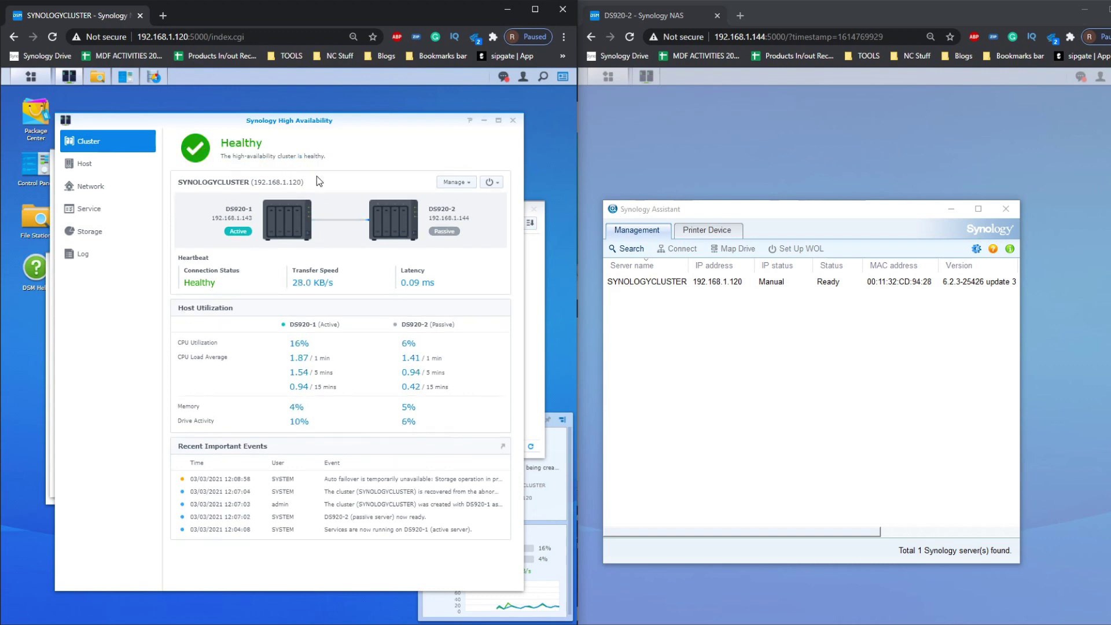
Step: Arrange the windows so Volume 1's Creating status and the Healthy High Availability cluster both show
drag(326, 121, 423, 247)
drag(393, 164, 393, 122)
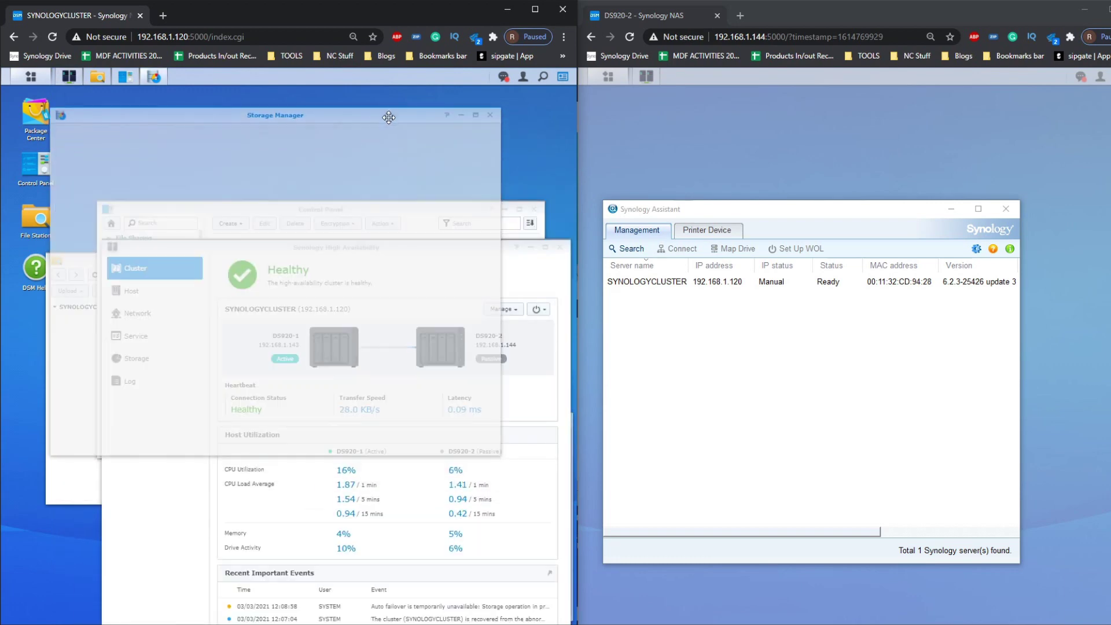
click(528, 272)
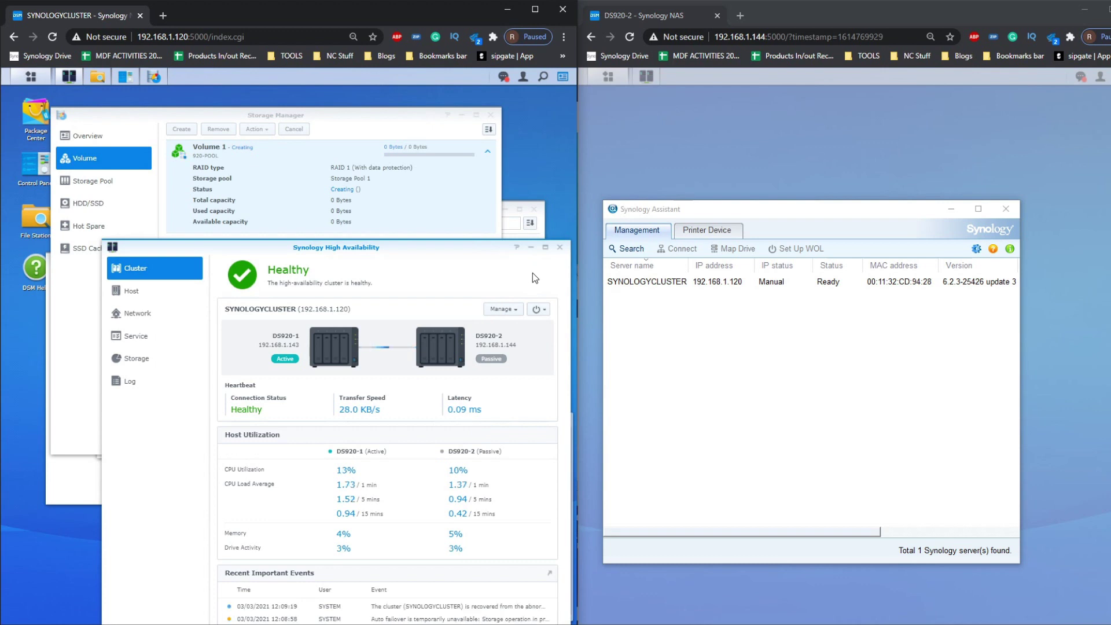